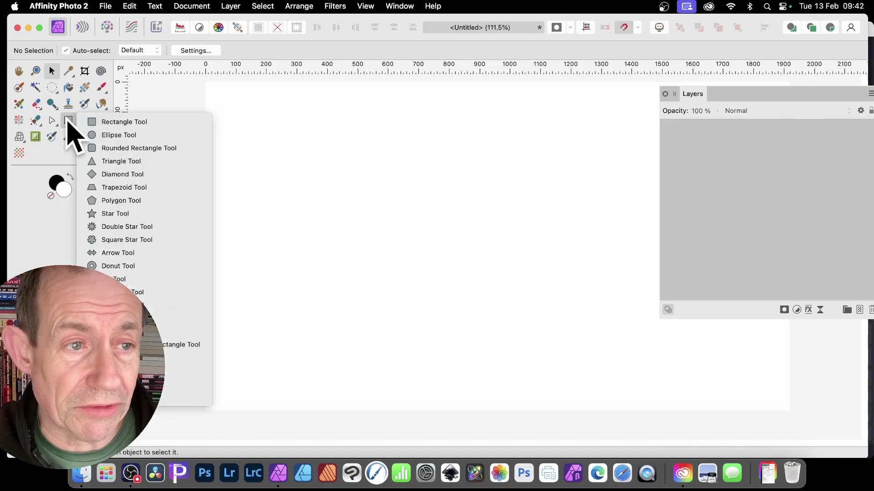
Draw a circle about 1000 px in diameter with the Ellipse tool and start the Procedural Texture filter on it.
{"action": "left_click", "coordinate": [126, 139]}
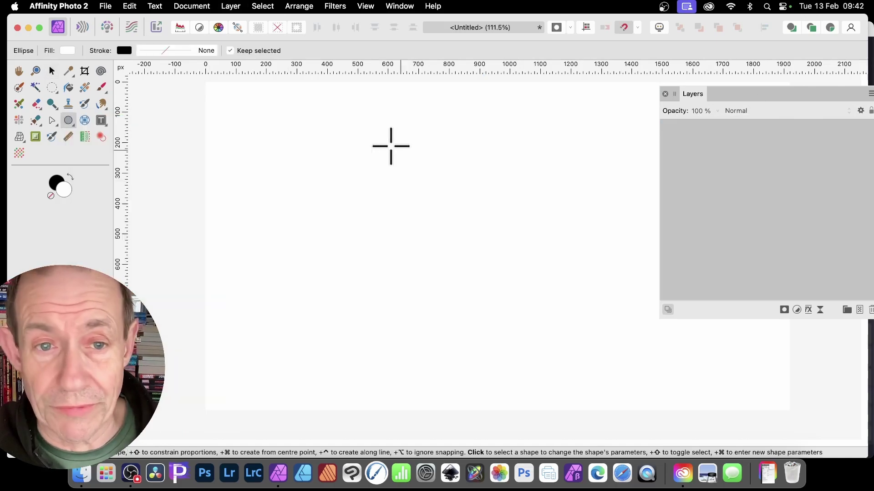
{"action": "left_click_drag", "start_coordinate": [297, 102], "coordinate": [602, 407]}
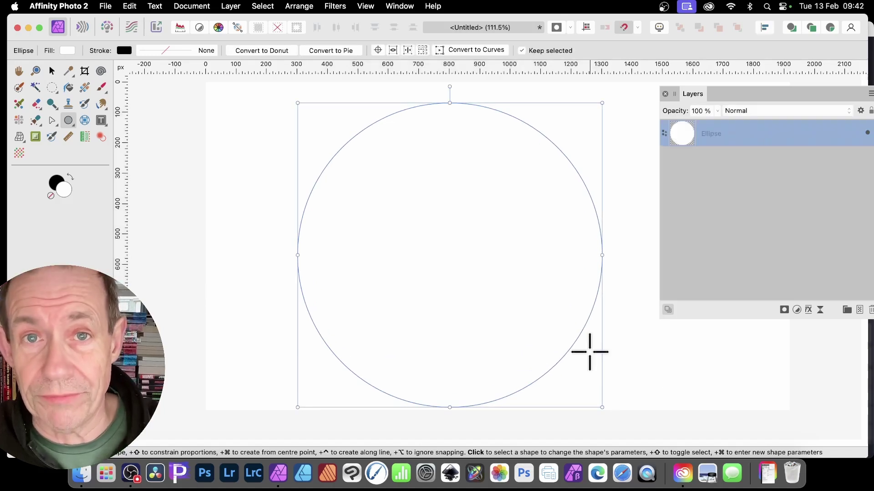
{"action": "left_click", "coordinate": [339, 5]}
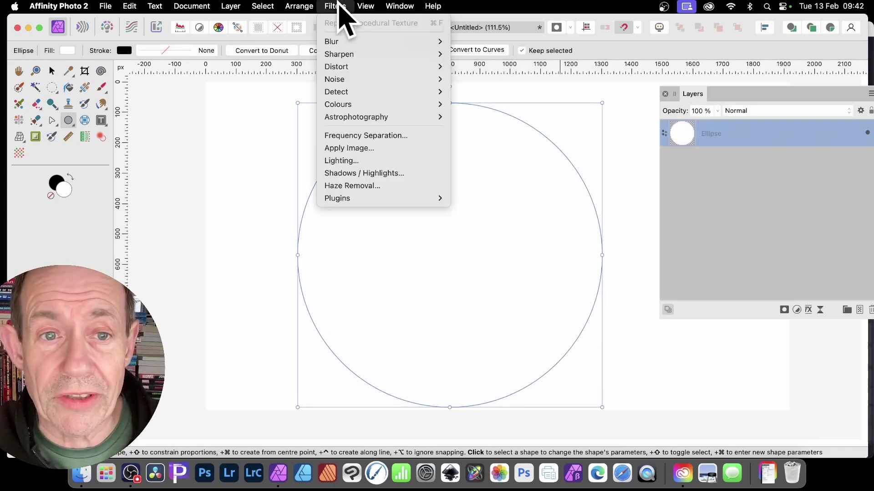
{"action": "mouse_move", "coordinate": [340, 108]}
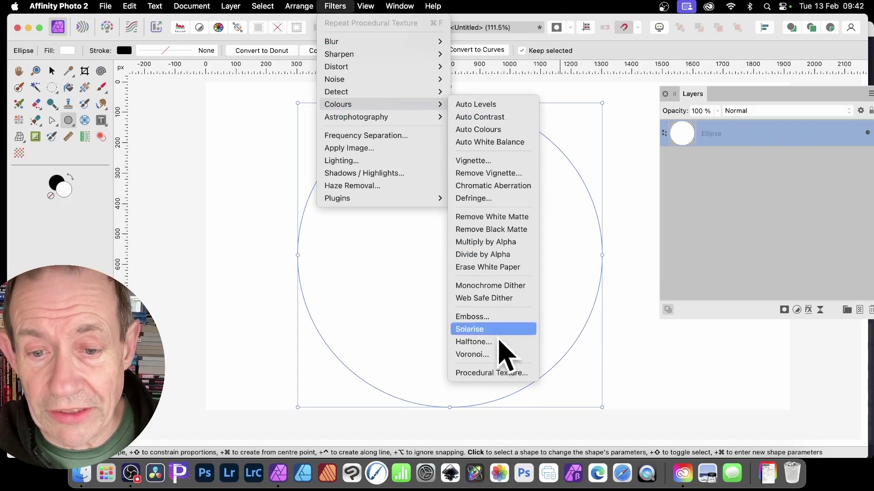
{"action": "left_click", "coordinate": [497, 378]}
{"action": "left_click_drag", "start_coordinate": [745, 204], "coordinate": [526, 111]}
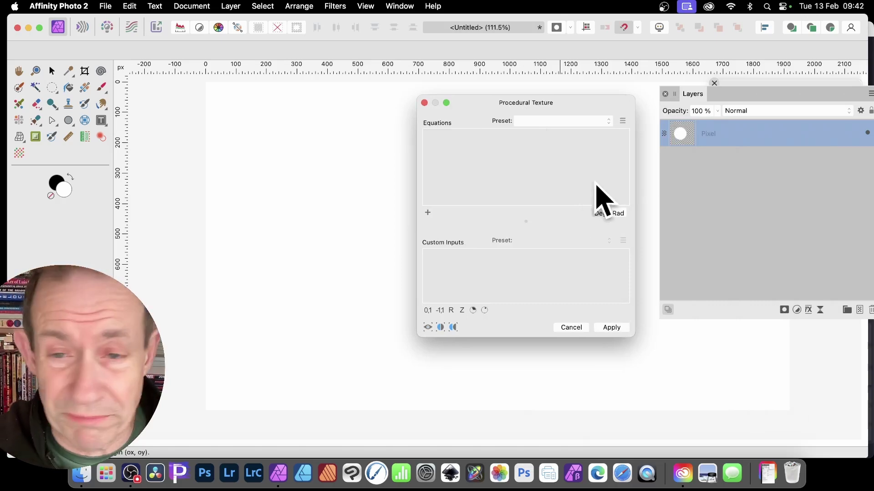
Load the Chequered preset as the circle's procedural texture, keeping the dialog clear of most of the circle.
{"action": "left_click", "coordinate": [547, 120]}
{"action": "scroll", "coordinate": [552, 221], "scroll_direction": "down", "scroll_amount": 5}
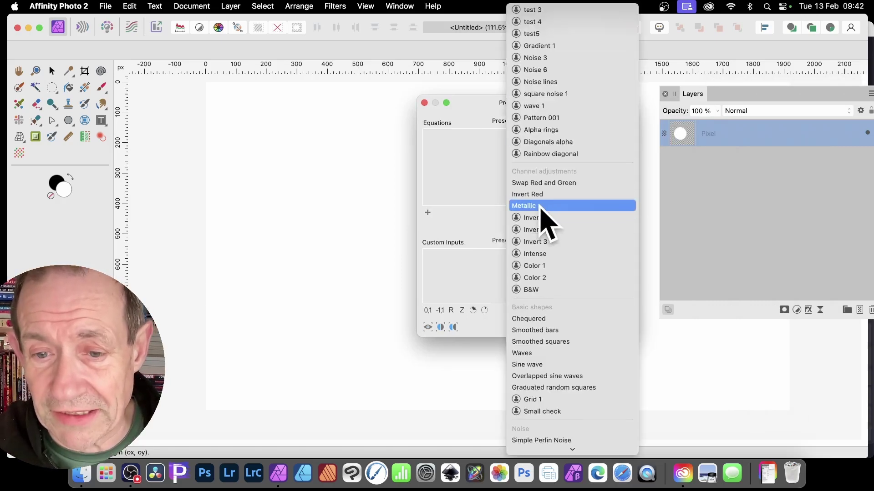
{"action": "left_click", "coordinate": [556, 319]}
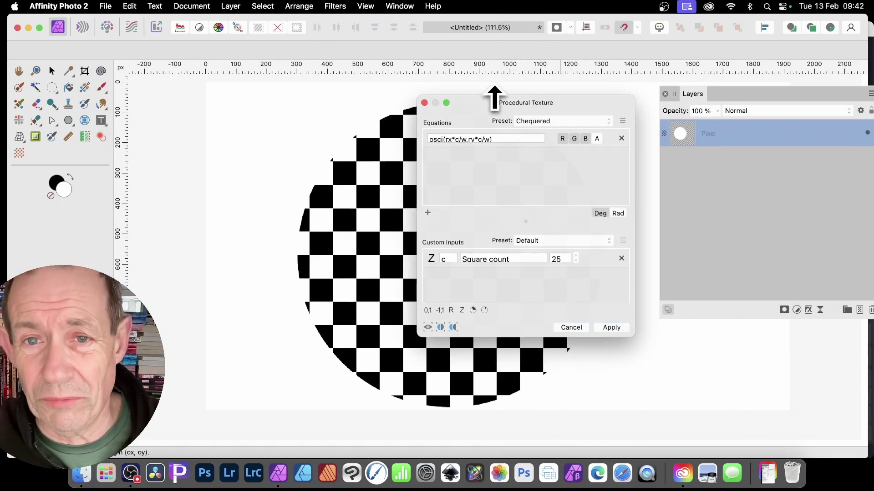
{"action": "left_click_drag", "start_coordinate": [479, 104], "coordinate": [599, 101]}
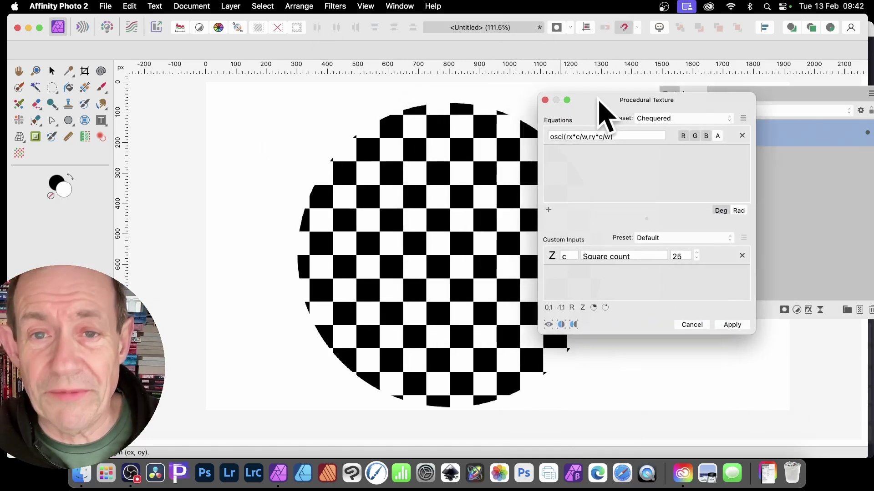
Multiply the rx term by 10 so the texture equation reads osci(10*rx*c/w,ry*c/w).
{"action": "left_click", "coordinate": [566, 136]}
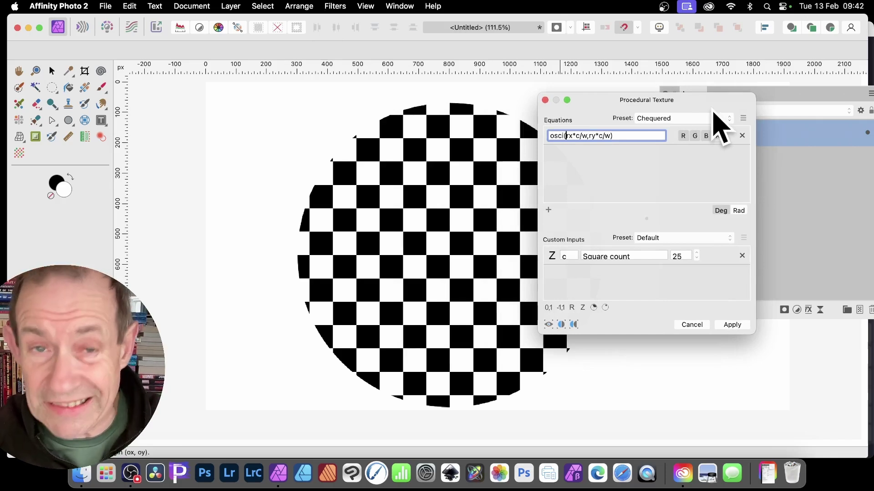
{"action": "type", "text": "10"}
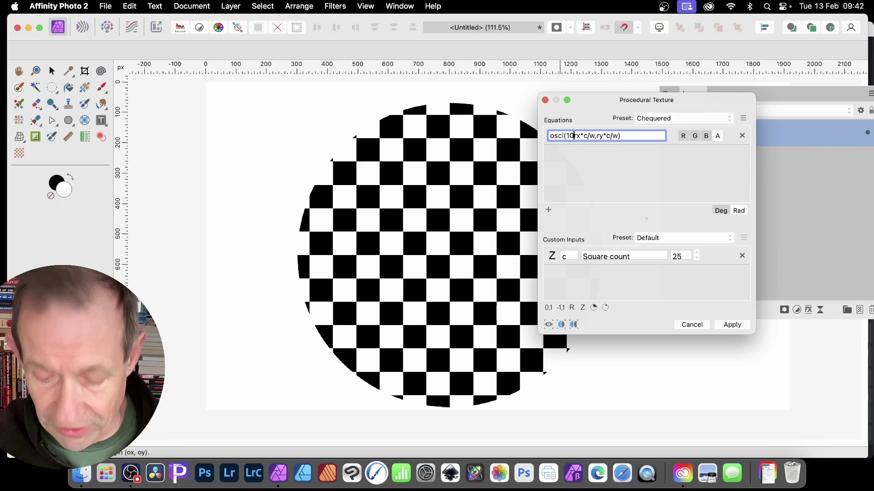
{"action": "type", "text": "*"}
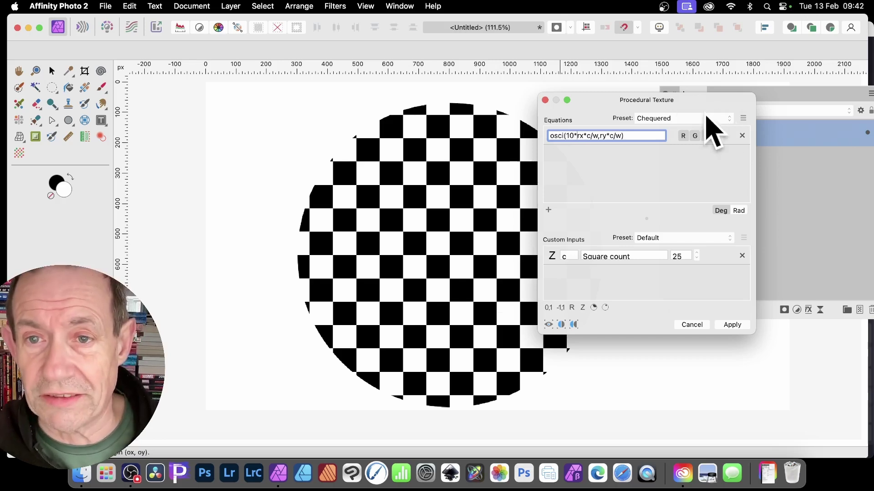
{"action": "left_click", "coordinate": [669, 157]}
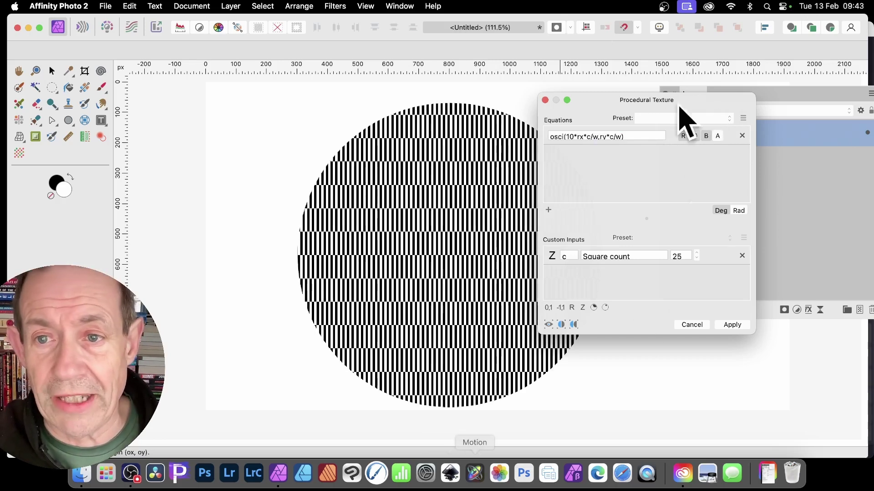
Multiply the ry term by 0.3 so the texture equation reads osci(10*rx*c/w,0.3*ry*c/w).
{"action": "left_click", "coordinate": [601, 136]}
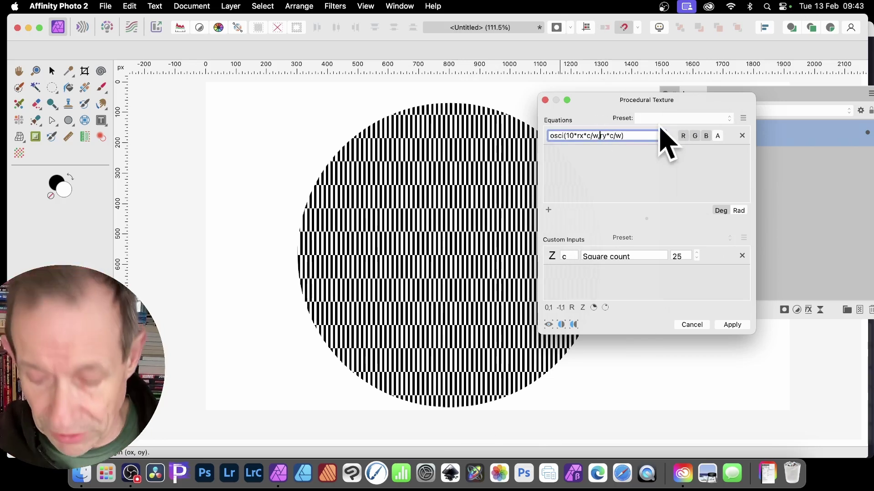
{"action": "key", "text": "Return"}
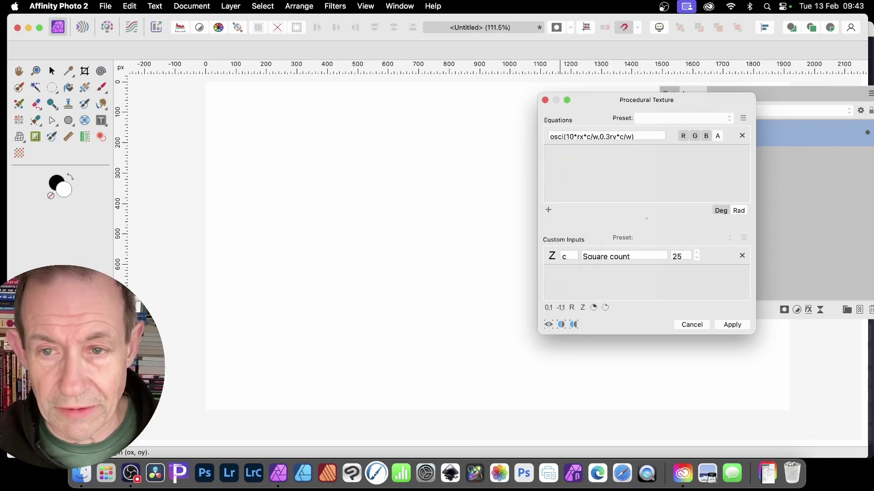
{"action": "left_click", "coordinate": [611, 135]}
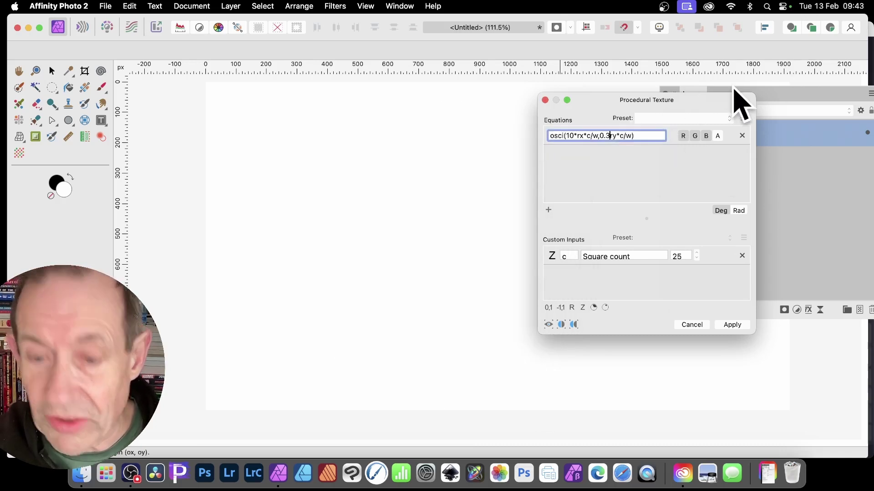
{"action": "key", "text": "Return"}
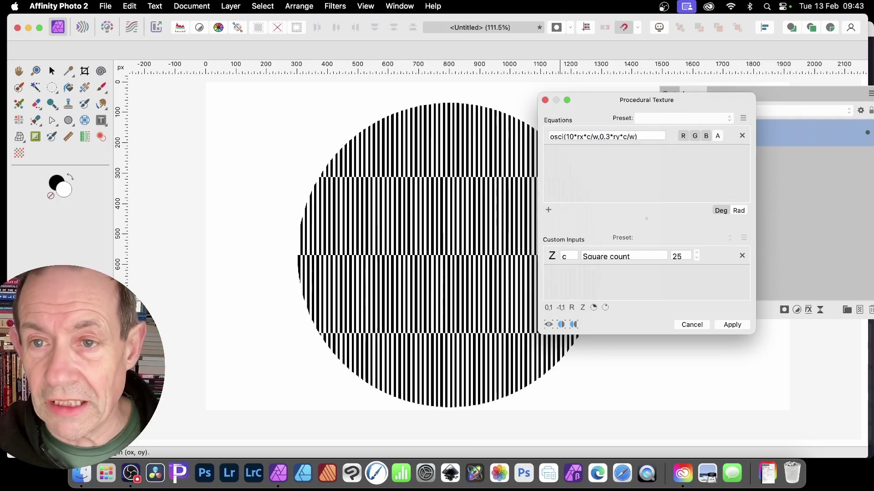
Change the ry multiplier to 0.2 in the texture equation and apply the procedural texture to the circle.
{"action": "left_click", "coordinate": [609, 135]}
{"action": "key", "text": "BackSpace"}
{"action": "type", "text": "2"}
{"action": "key", "text": "Return"}
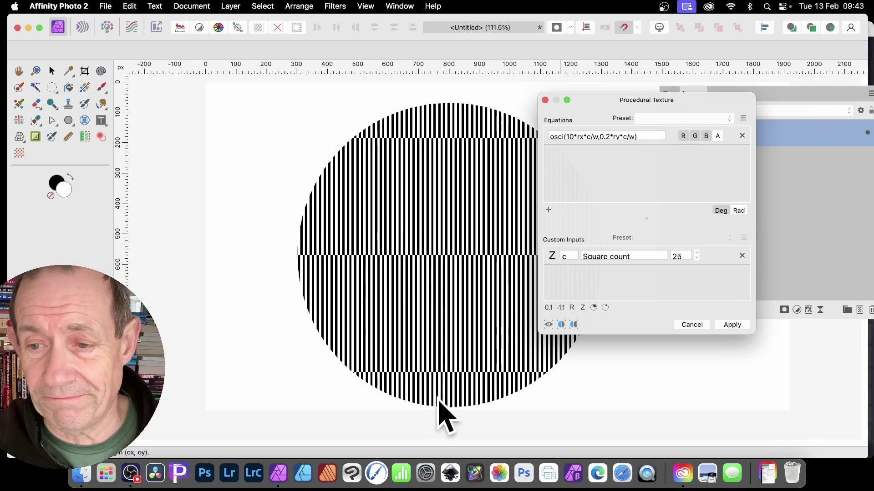
{"action": "left_click", "coordinate": [731, 325]}
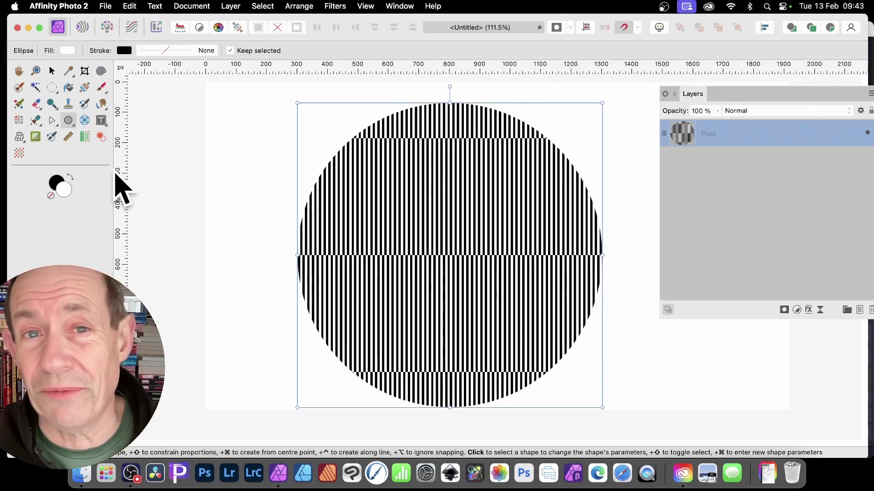
Add a live Twirl distortion filter layer to the striped circle.
{"action": "left_click", "coordinate": [342, 4]}
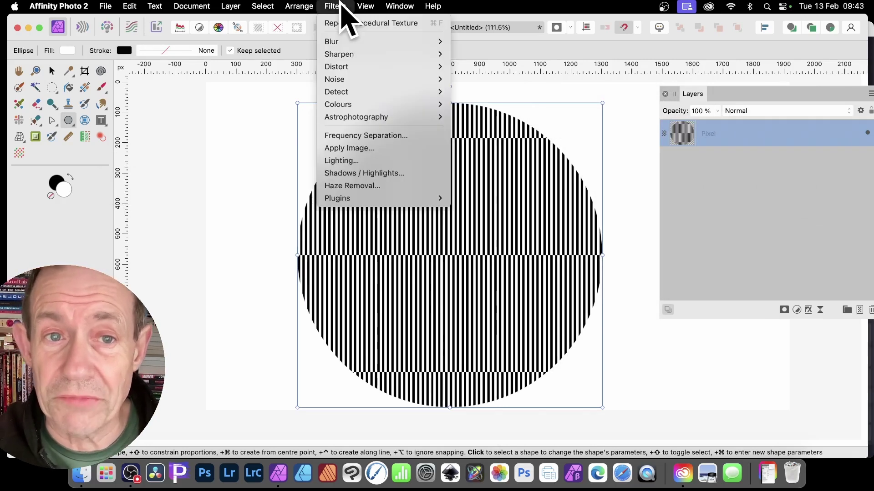
{"action": "mouse_move", "coordinate": [353, 67]}
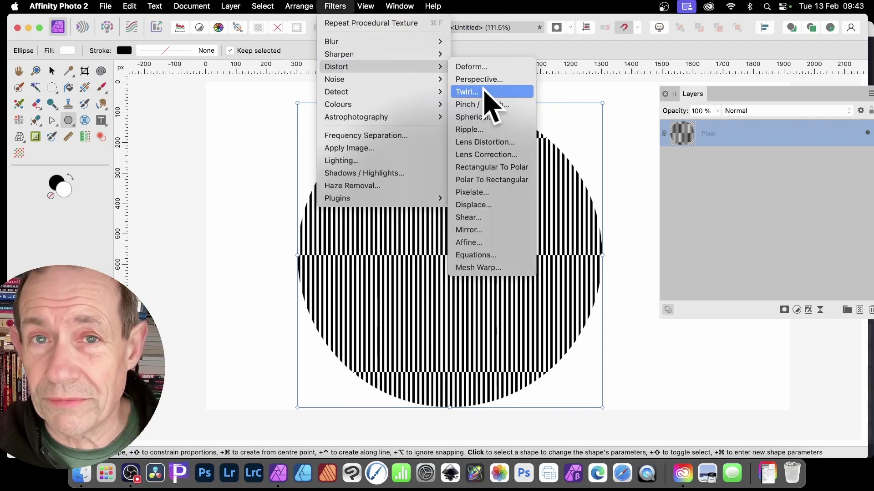
{"action": "mouse_move", "coordinate": [230, 2]}
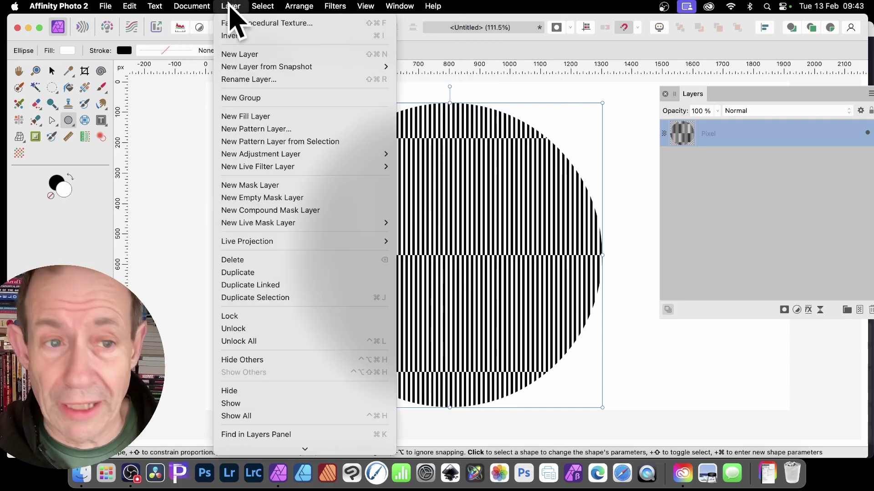
{"action": "mouse_move", "coordinate": [251, 169]}
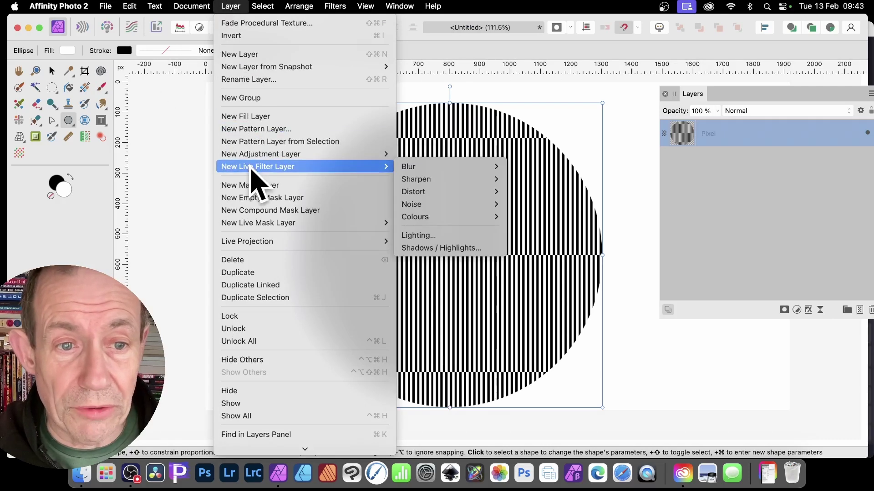
{"action": "mouse_move", "coordinate": [428, 191]}
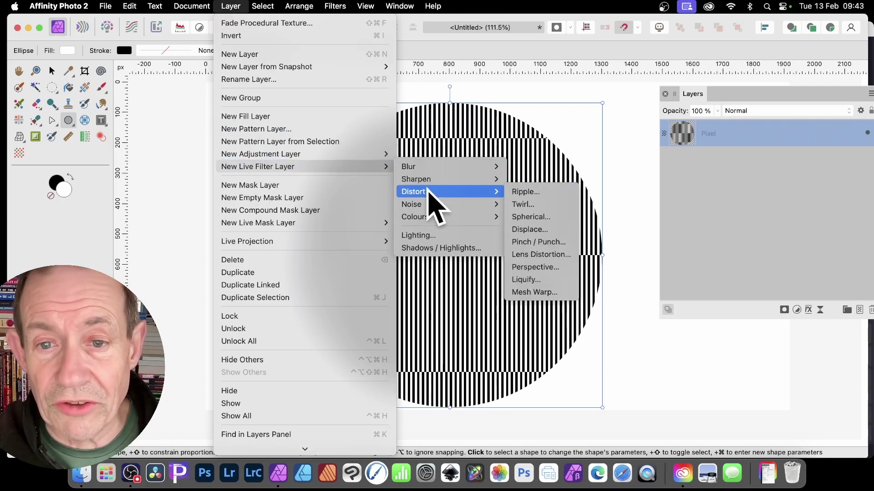
{"action": "left_click", "coordinate": [546, 207]}
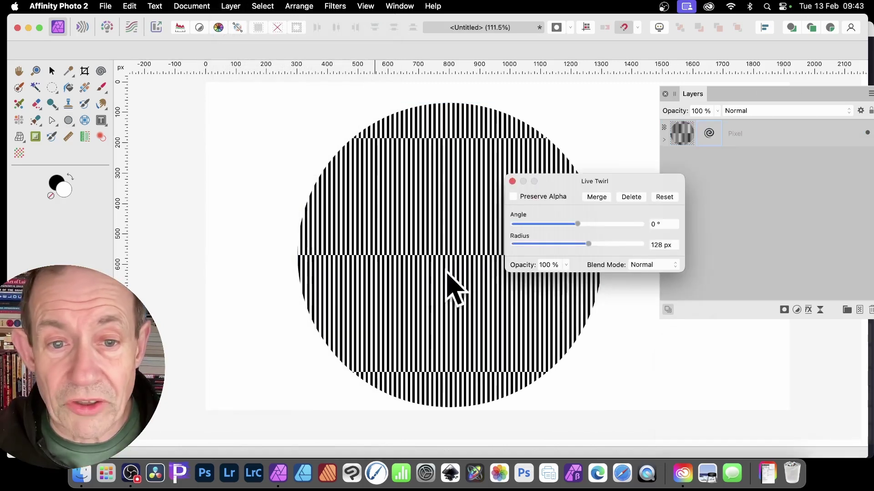
Set the twirl angle to about 376.5° and radius to 1024 px, preserve alpha, and centre the twirl on the circle.
{"action": "left_click_drag", "start_coordinate": [577, 223], "coordinate": [646, 244]}
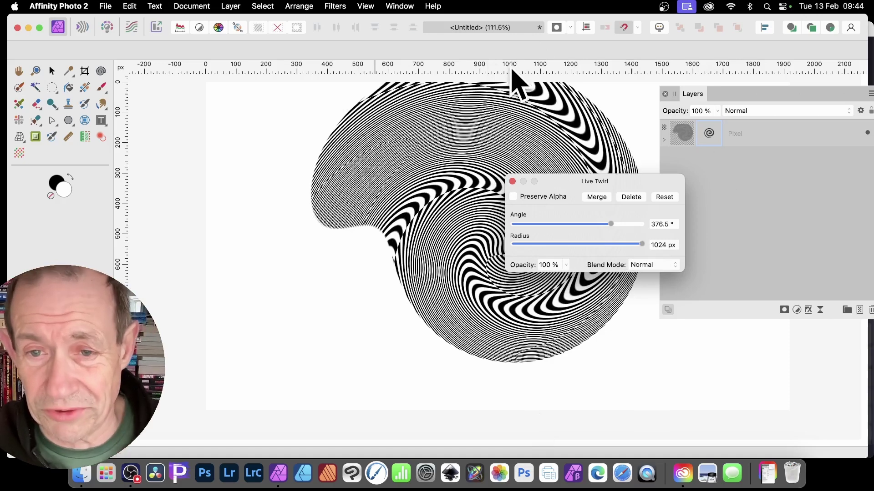
{"action": "left_click", "coordinate": [514, 197]}
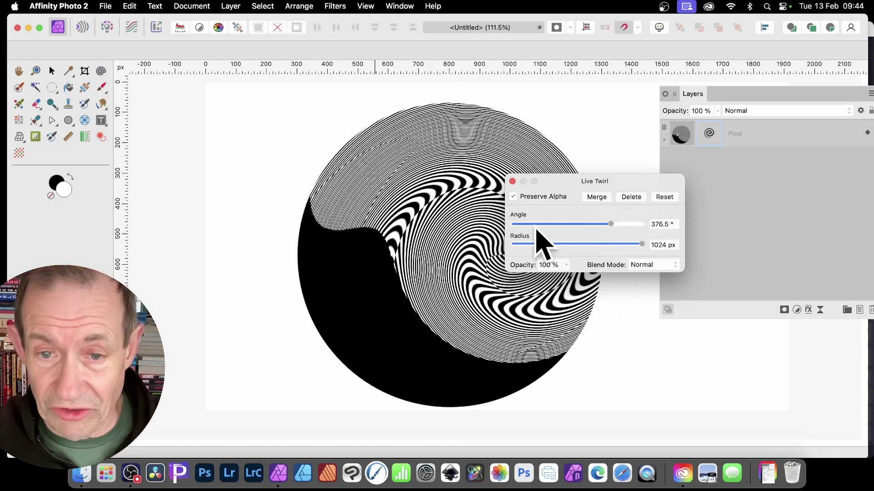
{"action": "left_click", "coordinate": [469, 236]}
{"action": "left_click_drag", "start_coordinate": [469, 236], "coordinate": [449, 255]}
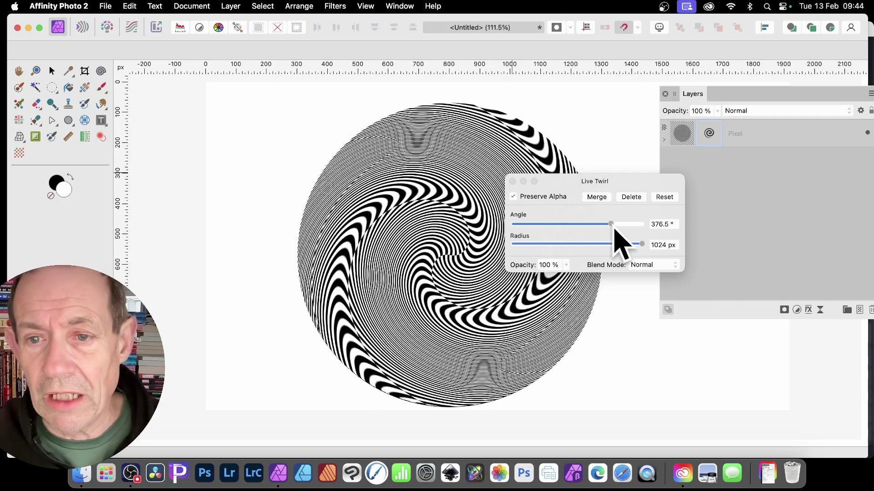
Reduce the live twirl's angle to about 232.8° and close its settings.
{"action": "left_click_drag", "start_coordinate": [611, 225], "coordinate": [598, 225]}
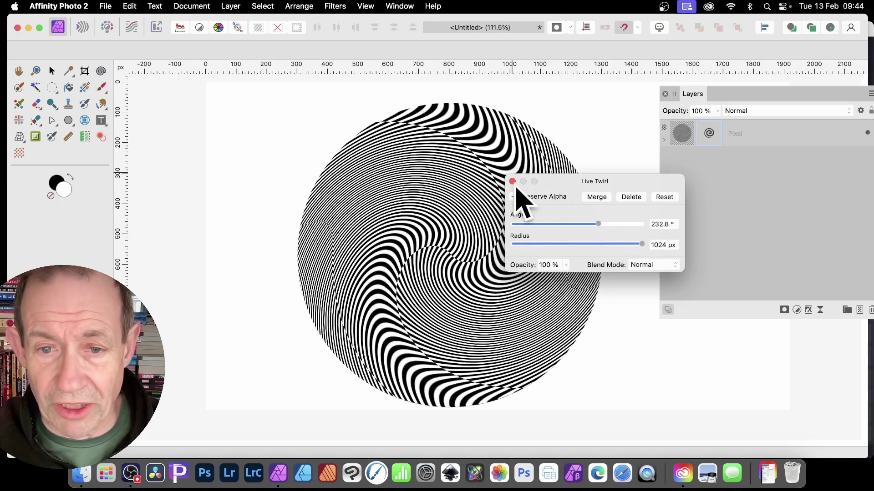
{"action": "left_click_drag", "start_coordinate": [555, 182], "coordinate": [635, 156]}
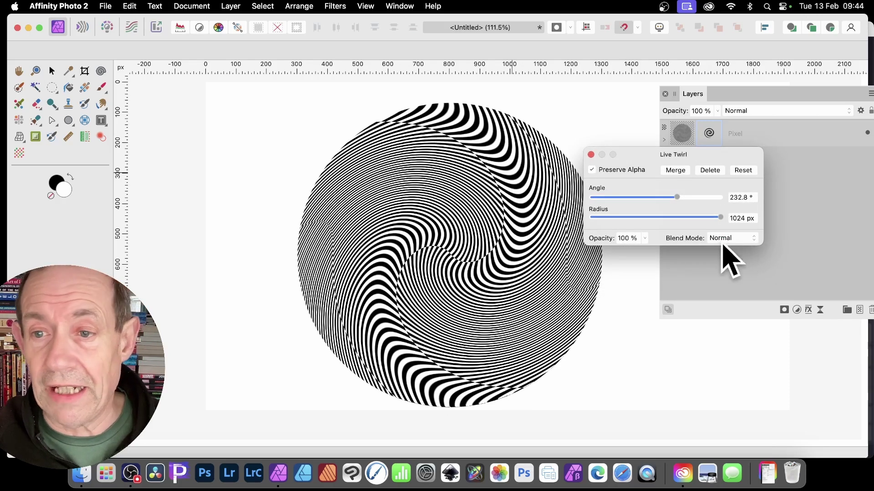
{"action": "left_click", "coordinate": [590, 154]}
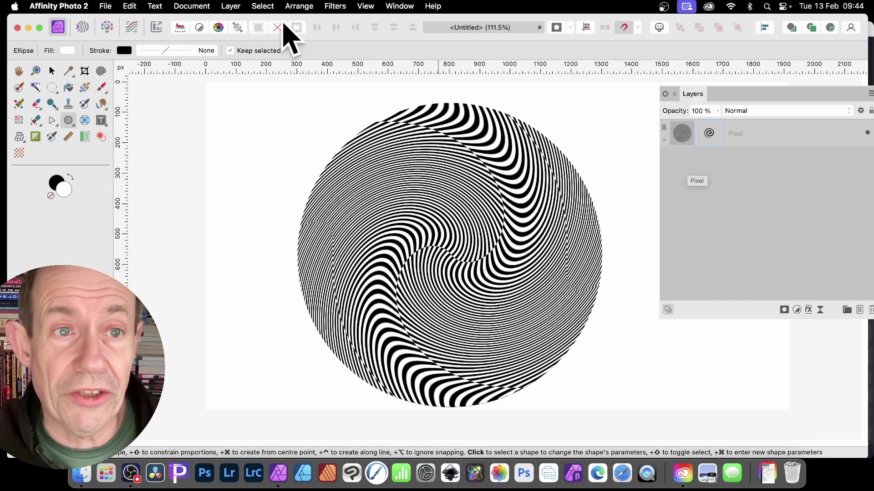
Select the striped circle's pixel layer and expand it to show the nested Twirl filter.
{"action": "left_click", "coordinate": [236, 6]}
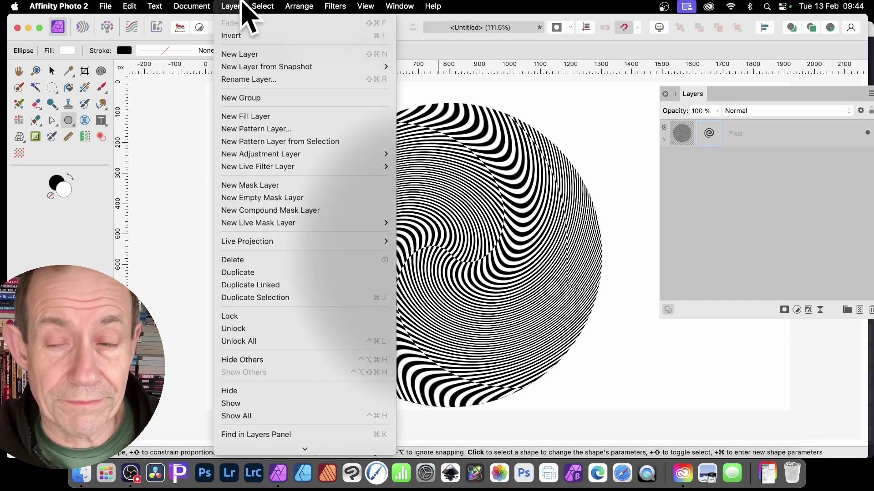
{"action": "left_click", "coordinate": [683, 139]}
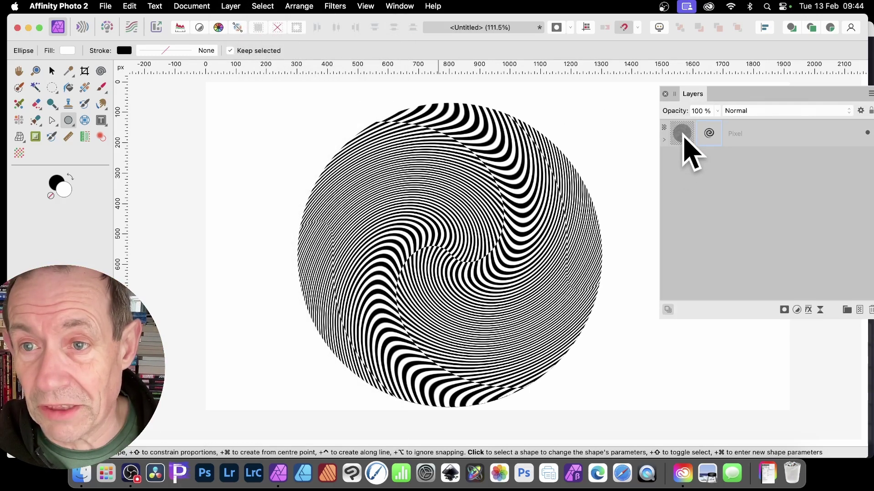
{"action": "left_click", "coordinate": [683, 139]}
{"action": "left_click_drag", "start_coordinate": [697, 94], "coordinate": [637, 94]}
{"action": "left_click", "coordinate": [606, 139]}
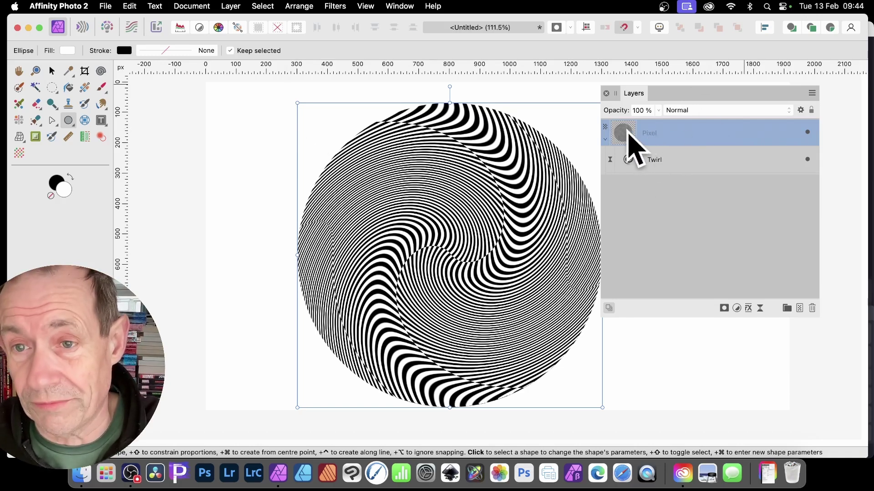
Set up Move/Duplicate for the striped circle's pixel layer with duplication enabled, 4 copies and a rotation of 0.3°.
{"action": "key", "text": "Return"}
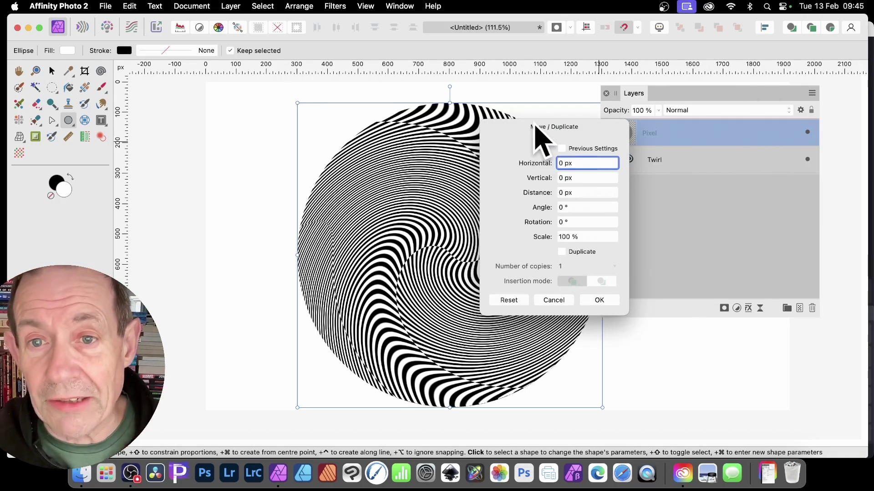
{"action": "left_click_drag", "start_coordinate": [537, 126], "coordinate": [609, 116]}
{"action": "left_click", "coordinate": [634, 242]}
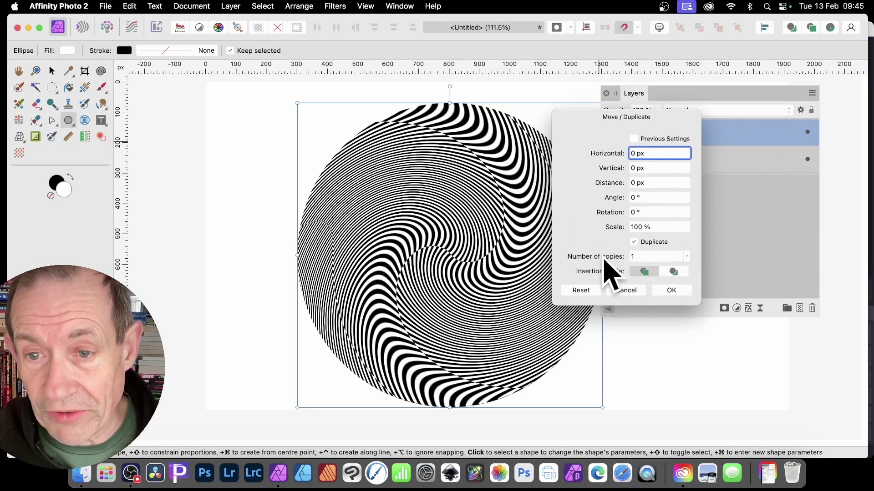
{"action": "left_click_drag", "start_coordinate": [603, 256], "coordinate": [607, 257]}
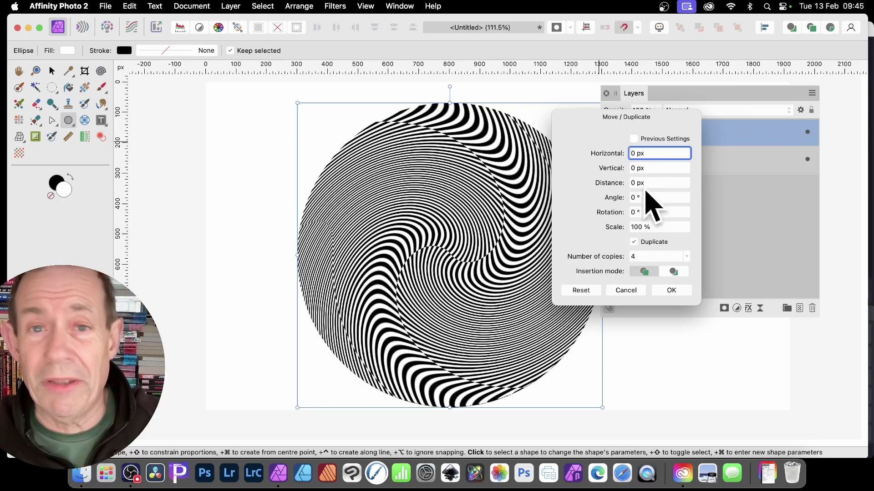
{"action": "left_click", "coordinate": [654, 212]}
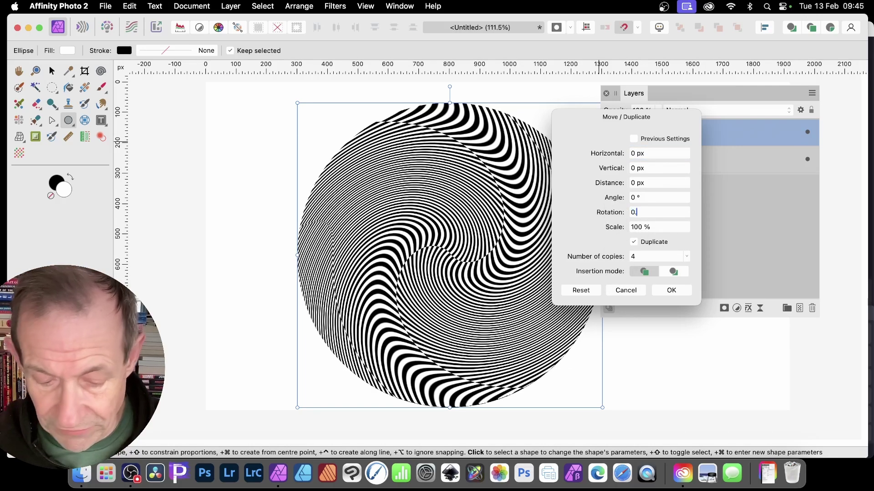
{"action": "type", "text": "0.3"}
{"action": "key", "text": "Tab"}
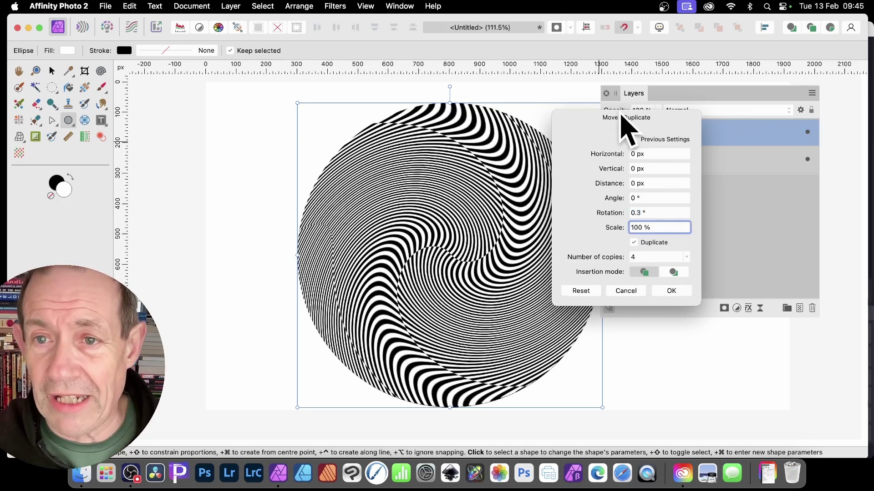
Set the striped circle layer's blend mode to Difference, keeping the Move/Duplicate settings open and clear of the circle.
{"action": "left_click_drag", "start_coordinate": [622, 117], "coordinate": [510, 186]}
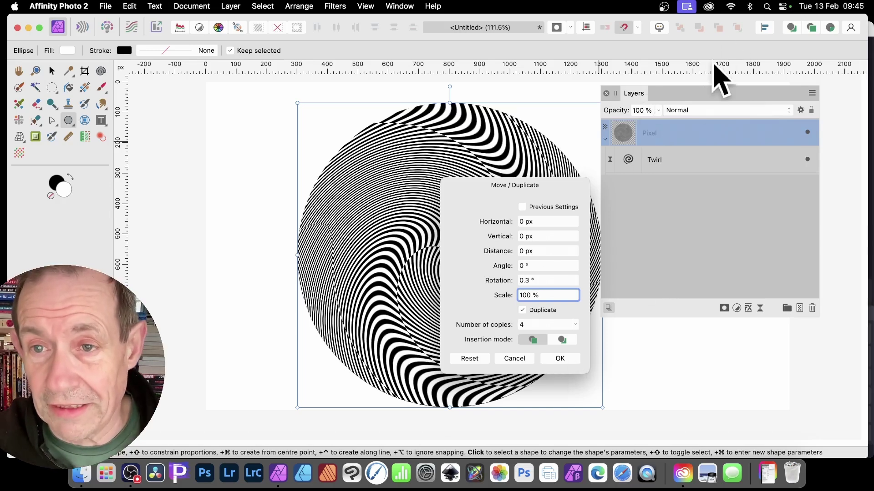
{"action": "left_click", "coordinate": [711, 111]}
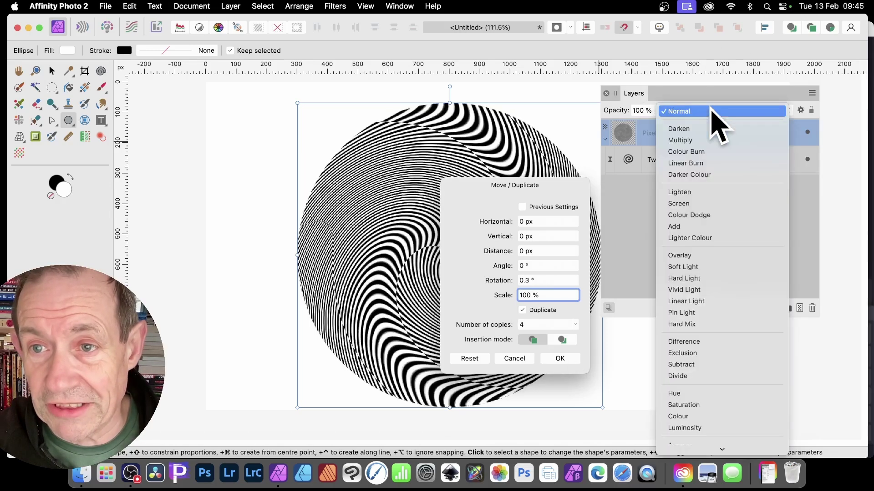
{"action": "left_click", "coordinate": [693, 341]}
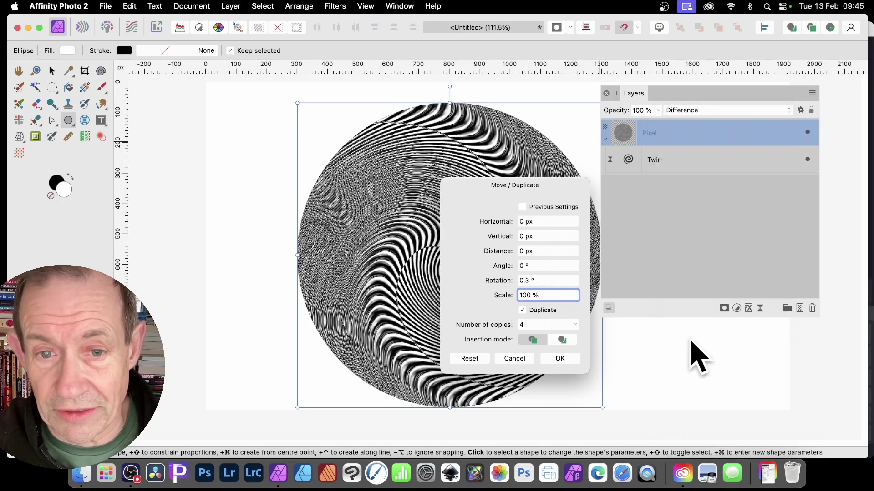
{"action": "left_click_drag", "start_coordinate": [511, 191], "coordinate": [675, 142]}
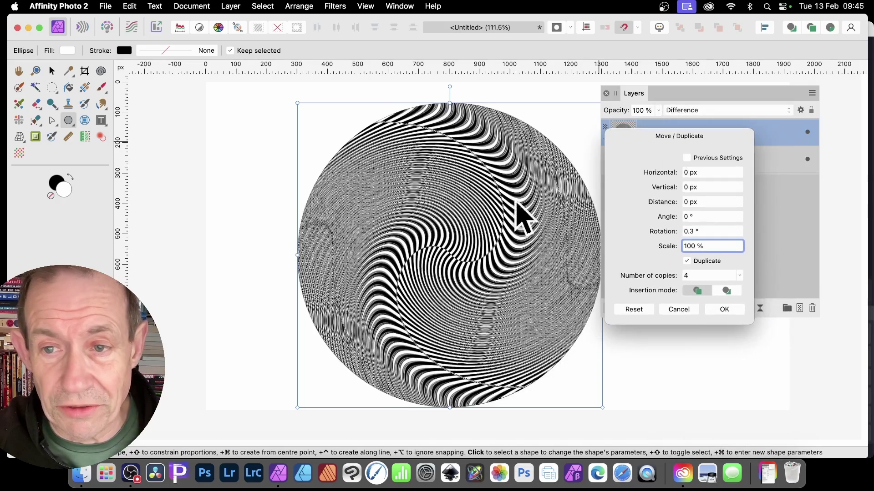
Try a rotation of 0.2° for the duplicated circles.
{"action": "left_click", "coordinate": [694, 231]}
{"action": "type", "text": "0.2"}
{"action": "key", "text": "Tab"}
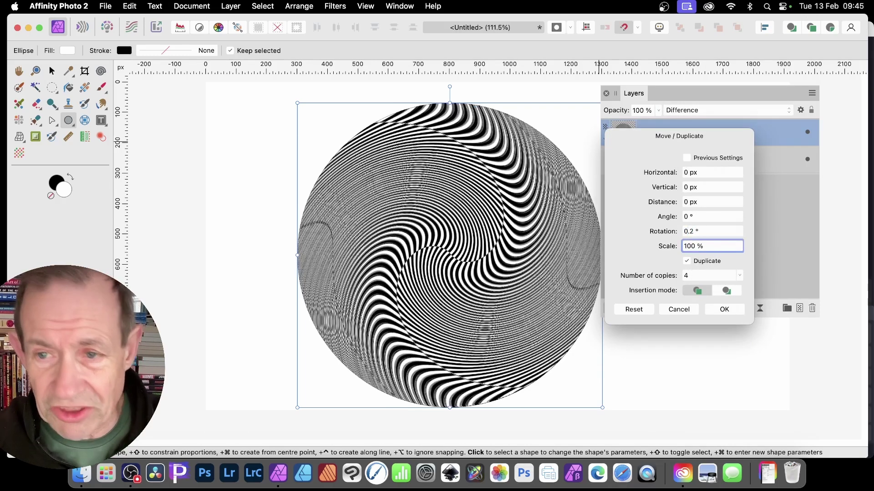
Set the duplicates' rotation to 0.5° and the number of copies to 5, and apply the duplication.
{"action": "left_click", "coordinate": [709, 231]}
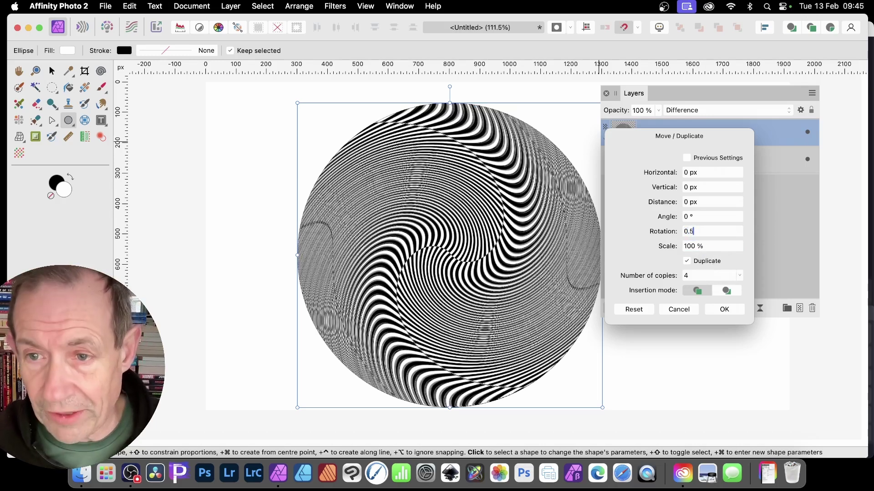
{"action": "key", "text": "Tab"}
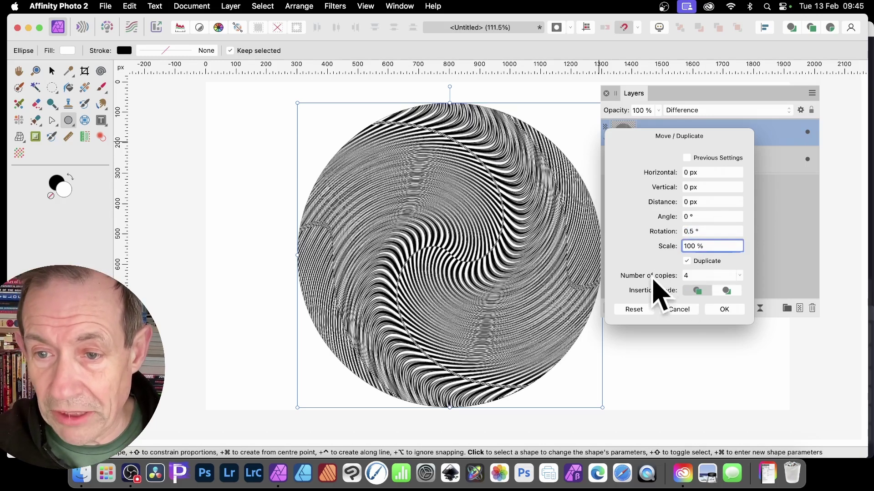
{"action": "left_click_drag", "start_coordinate": [652, 275], "coordinate": [654, 274]}
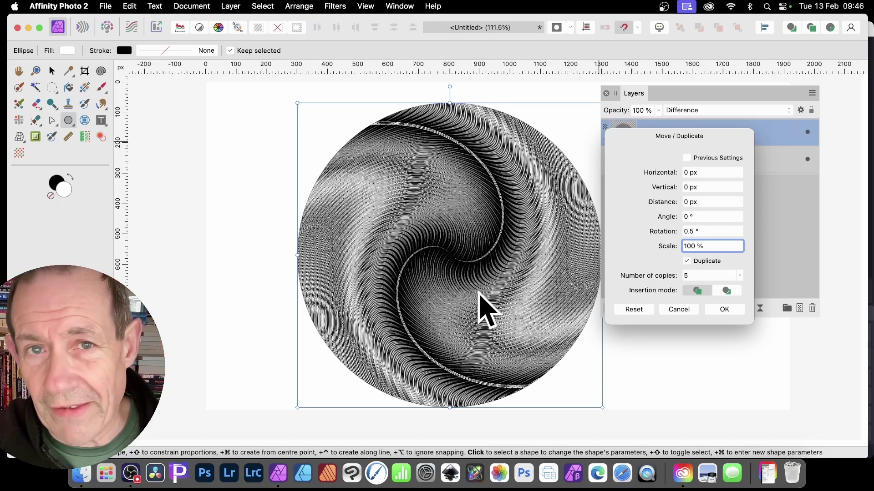
{"action": "left_click", "coordinate": [724, 310]}
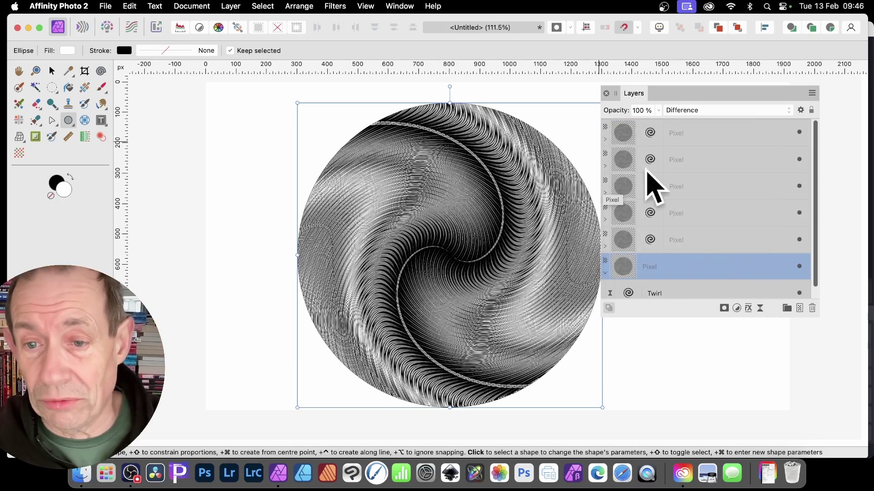
Collapse the original circle's layer, select all six Pixel layers and group them.
{"action": "left_click", "coordinate": [606, 273]}
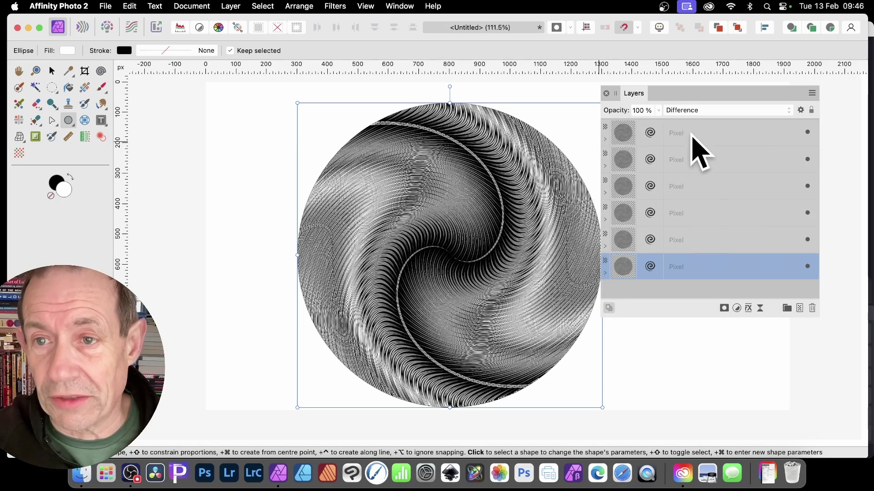
{"action": "left_click", "coordinate": [693, 133], "text": "shift"}
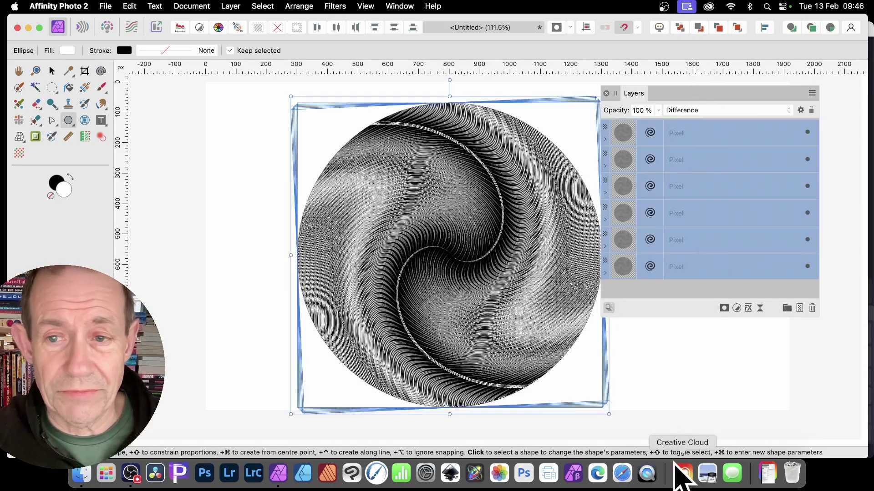
{"action": "right_click", "coordinate": [681, 132]}
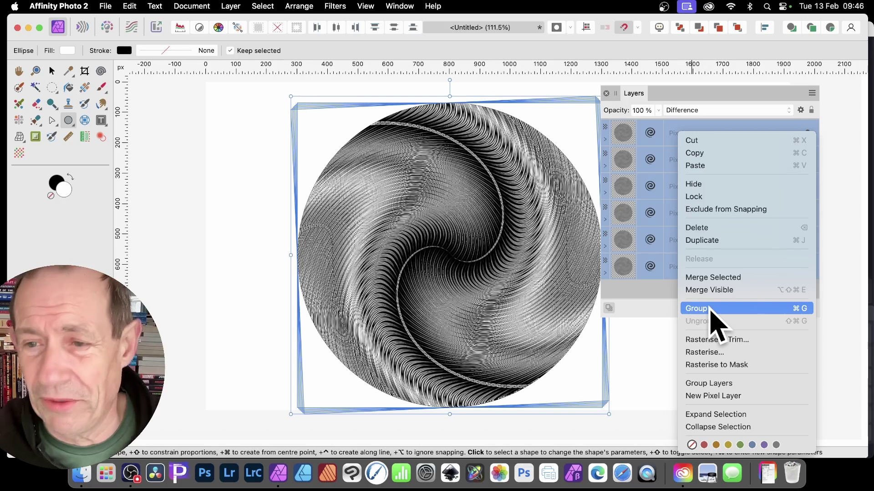
{"action": "left_click", "coordinate": [712, 310]}
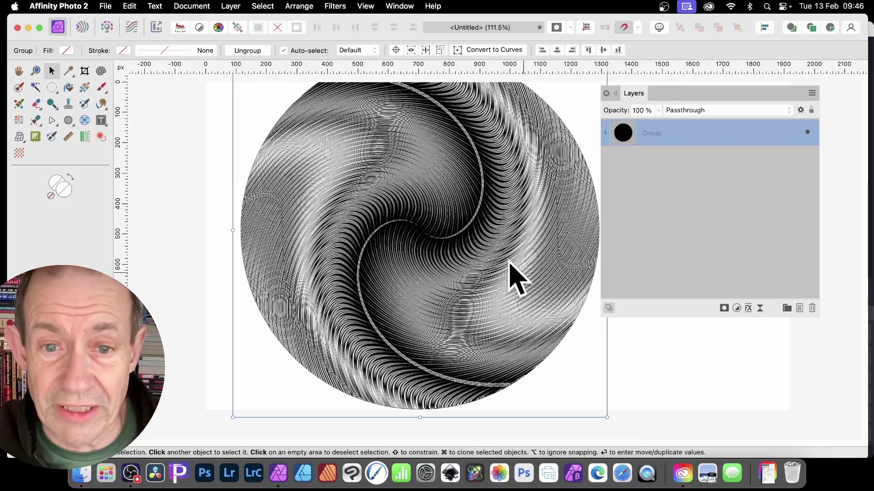
Enlarge the circle group to about 1380 px across, reposition it against the canvas's left edge and deselect it.
{"action": "left_click_drag", "start_coordinate": [433, 189], "coordinate": [342, 116]}
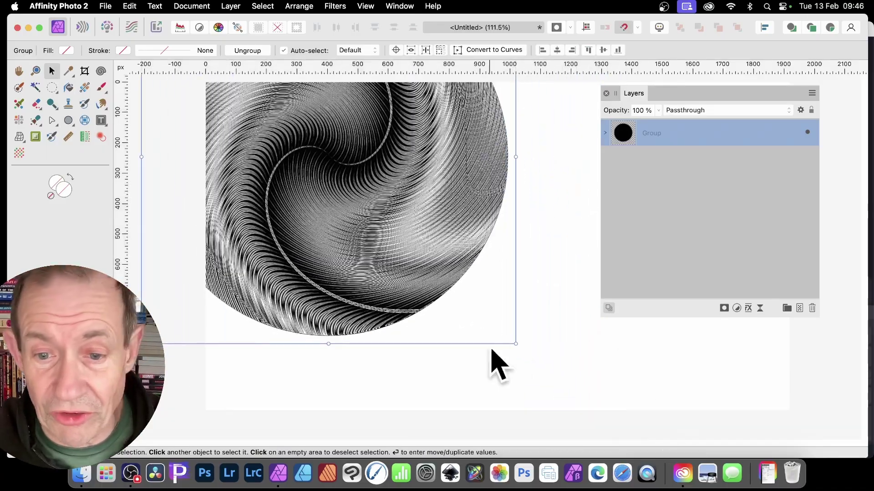
{"action": "left_click_drag", "start_coordinate": [515, 344], "coordinate": [559, 388]}
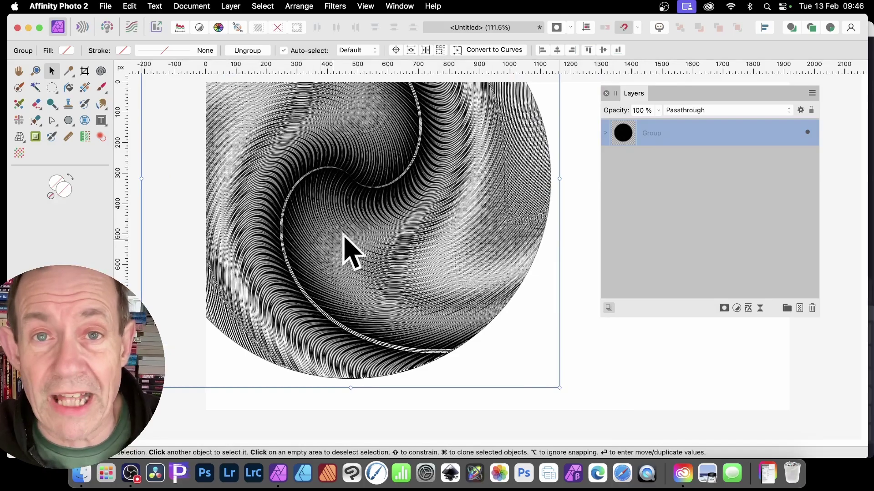
{"action": "left_click_drag", "start_coordinate": [340, 186], "coordinate": [403, 250]}
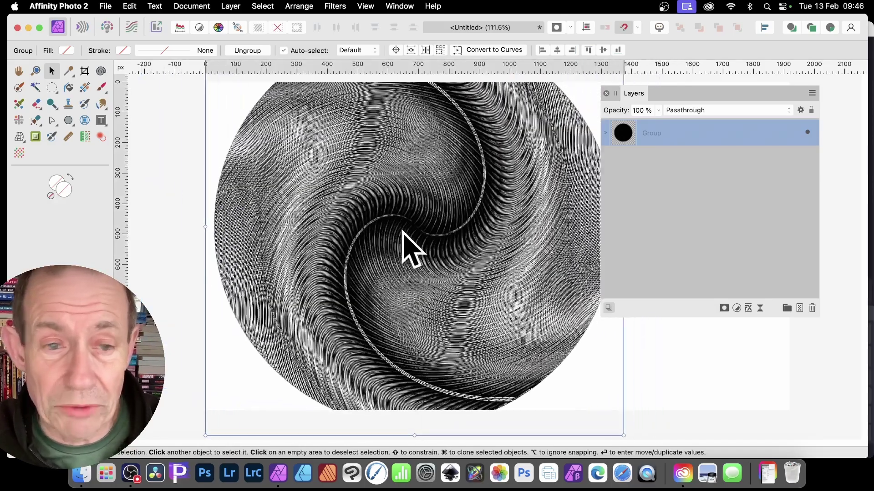
{"action": "left_click", "coordinate": [176, 187]}
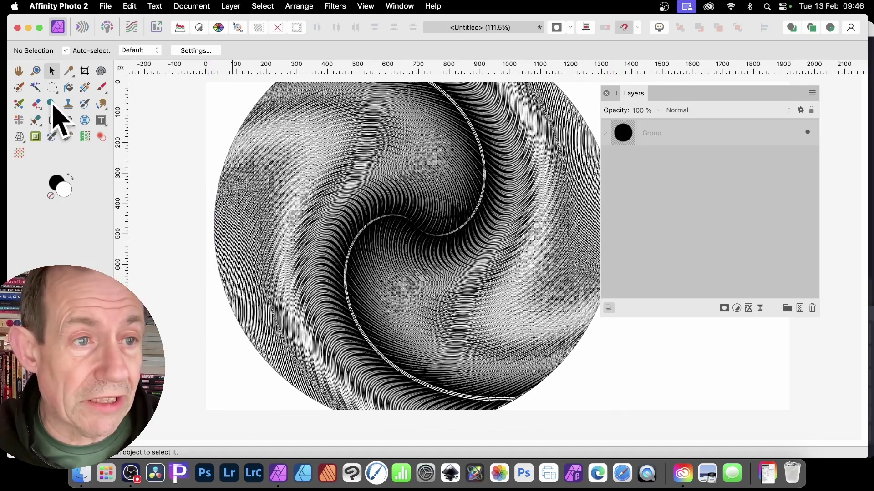
Switch to the Rectangle Tool, select the circle group and cut it from the document.
{"action": "left_click", "coordinate": [69, 121]}
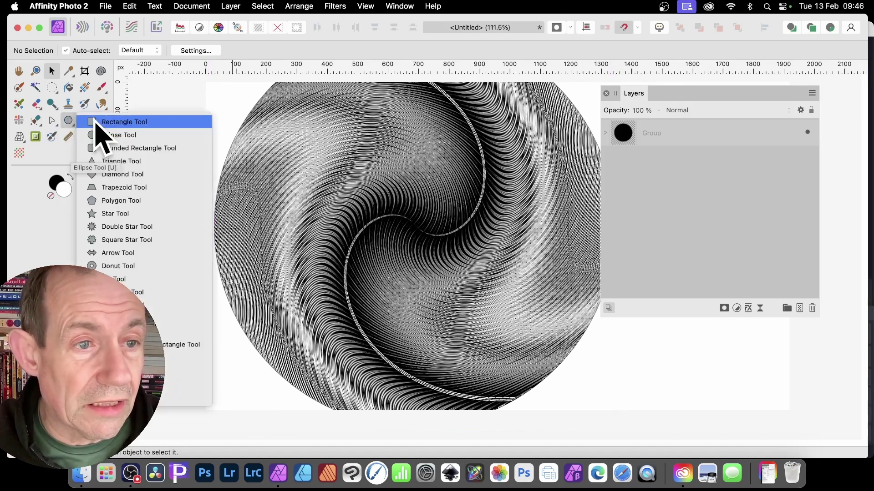
{"action": "left_click", "coordinate": [123, 122]}
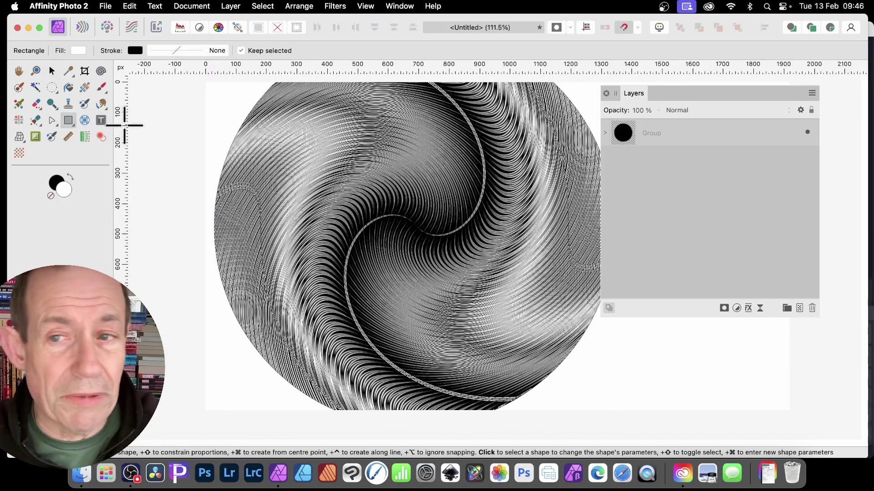
{"action": "left_click", "coordinate": [666, 133]}
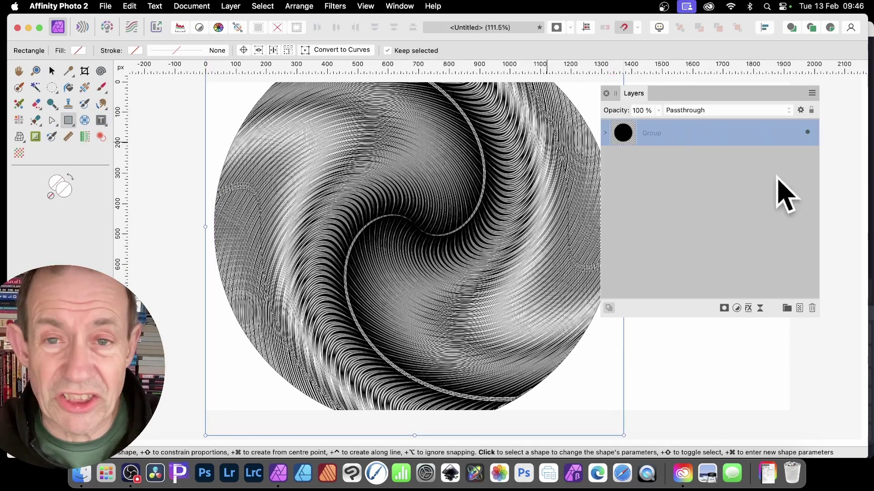
{"action": "left_click", "coordinate": [131, 6]}
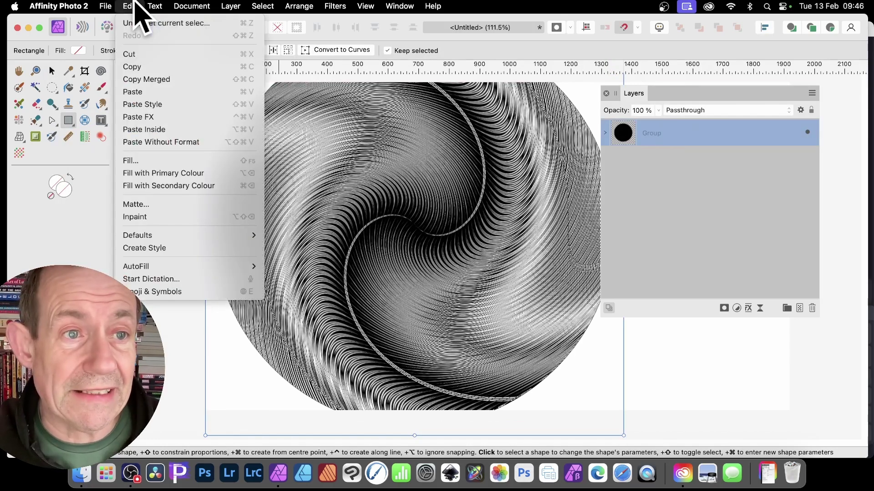
{"action": "left_click", "coordinate": [135, 54]}
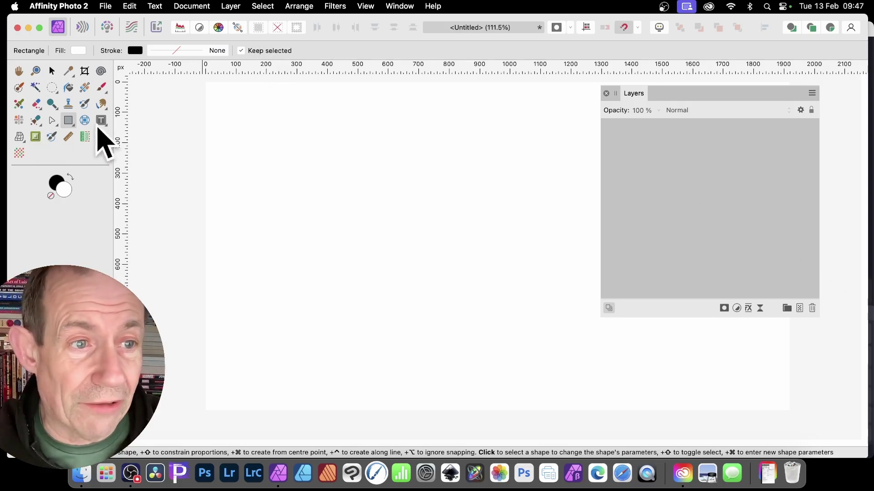
Draw a white rectangle about 1440 × 860 px in the middle of the canvas and paste the cut group inside it.
{"action": "left_click", "coordinate": [64, 123]}
{"action": "left_click", "coordinate": [112, 121]}
{"action": "left_click_drag", "start_coordinate": [289, 121], "coordinate": [718, 375]}
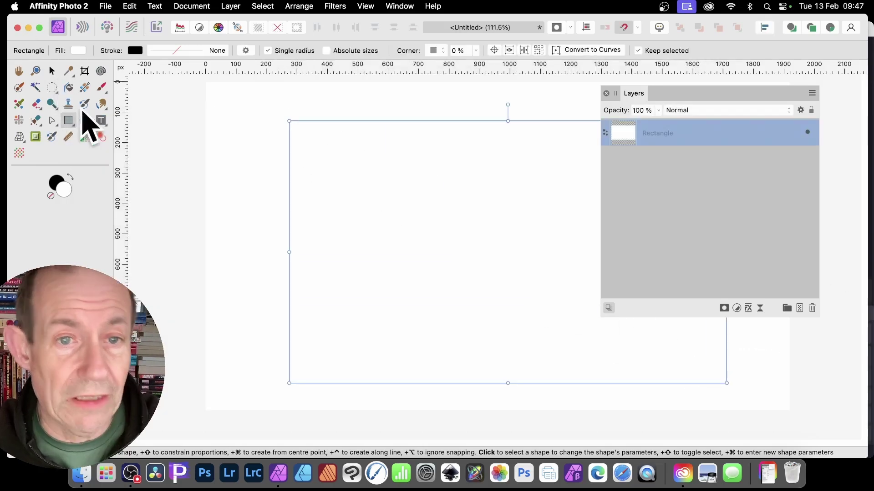
{"action": "left_click", "coordinate": [130, 7]}
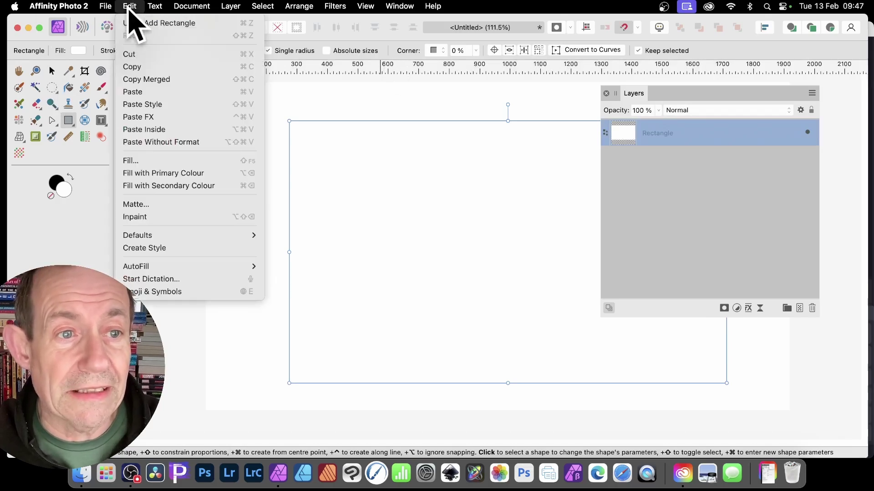
{"action": "left_click", "coordinate": [162, 131]}
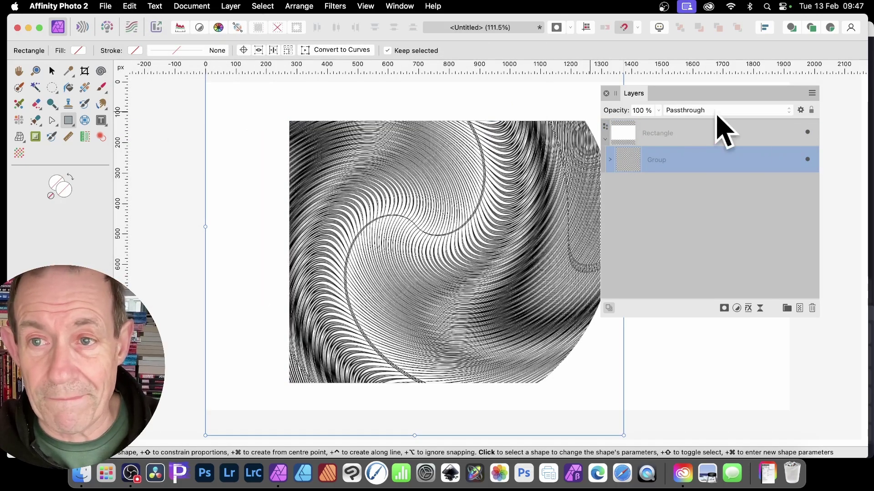
Move and enlarge the nested group to about 1820 px across so it fills the rectangle, and select the rectangle.
{"action": "left_click", "coordinate": [52, 71]}
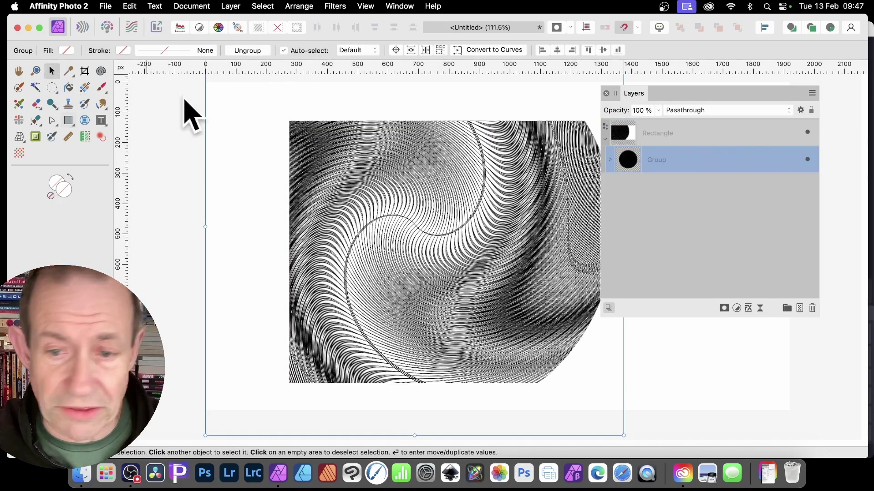
{"action": "left_click_drag", "start_coordinate": [530, 336], "coordinate": [454, 267]}
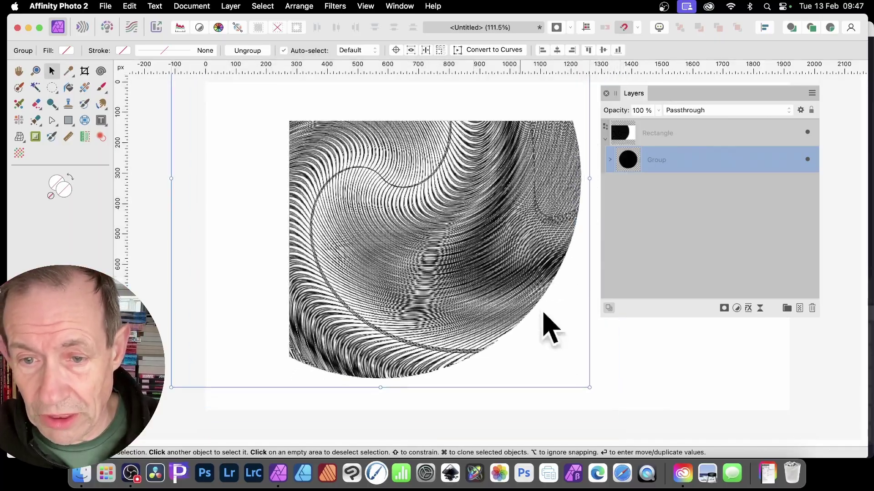
{"action": "left_click_drag", "start_coordinate": [351, 205], "coordinate": [439, 238]}
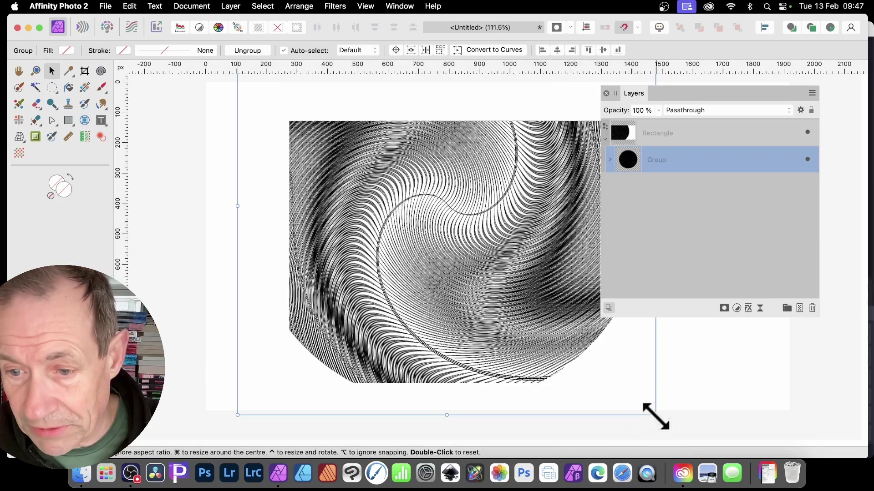
{"action": "left_click_drag", "start_coordinate": [655, 415], "coordinate": [790, 426]}
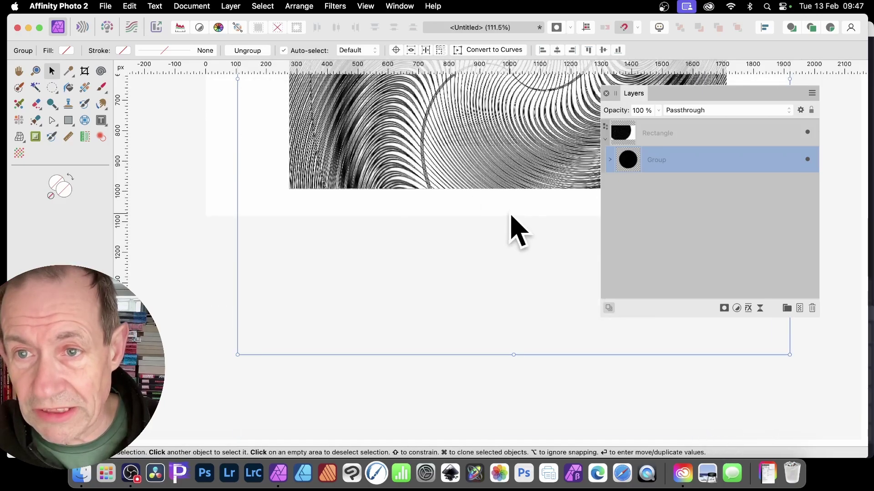
{"action": "scroll", "coordinate": [514, 232], "scroll_direction": "up", "scroll_amount": 3}
{"action": "left_click", "coordinate": [628, 145]}
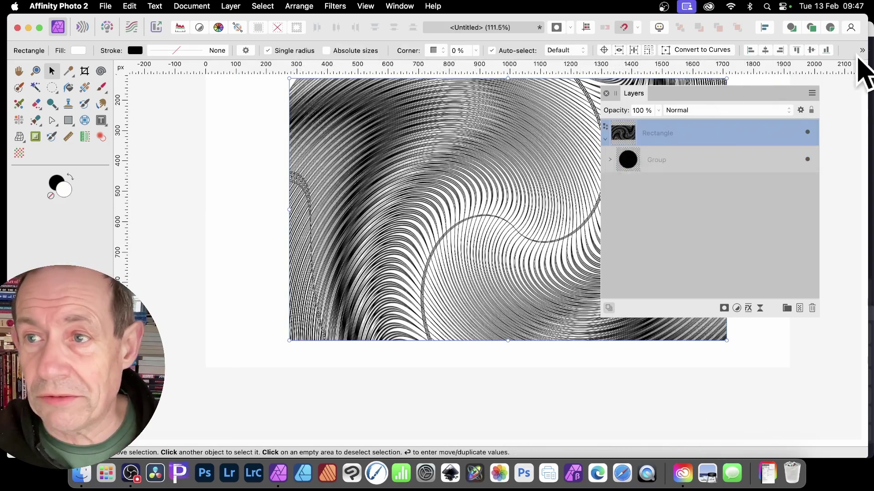
Enlarge the rectangle and its nested group from the upper-left corner to about 1590 × 985 px.
{"action": "left_click", "coordinate": [863, 50]}
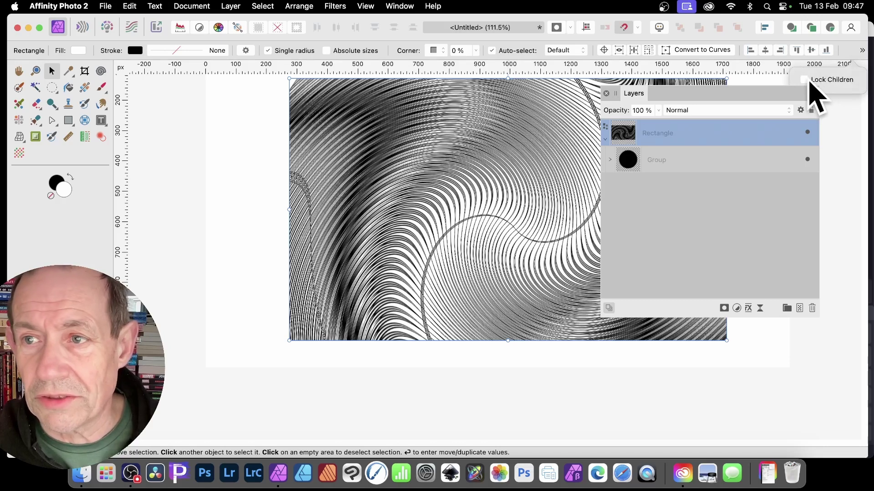
{"action": "scroll", "coordinate": [437, 182], "scroll_direction": "up", "scroll_amount": 2}
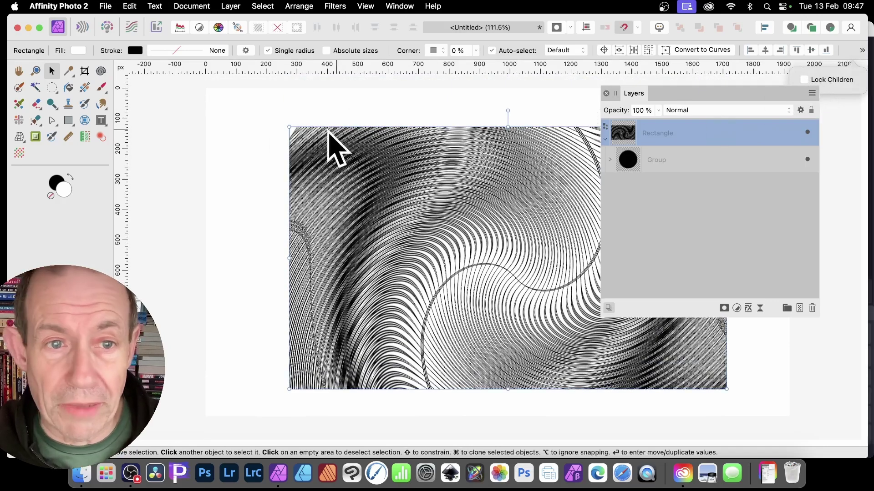
{"action": "left_click_drag", "start_coordinate": [289, 128], "coordinate": [243, 90]}
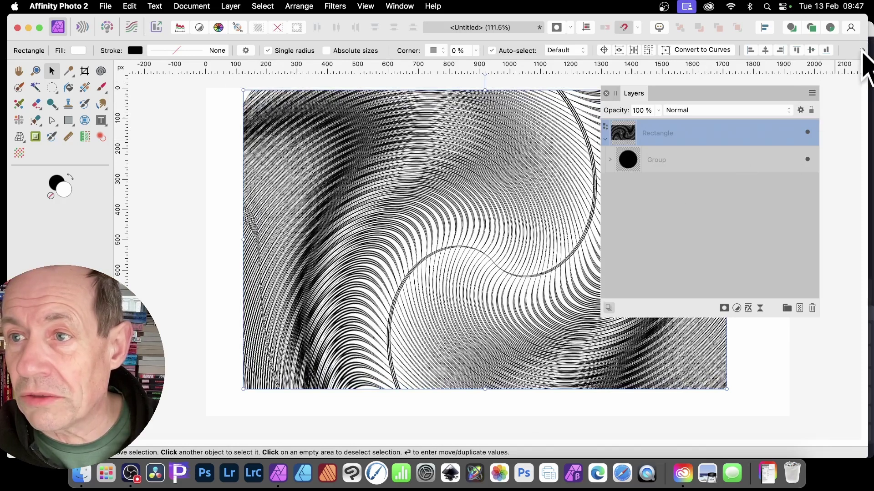
Turn on Lock Children and shift the rectangle slightly down over its fixed nested group.
{"action": "left_click", "coordinate": [862, 50]}
{"action": "mouse_move", "coordinate": [400, 204]}
{"action": "left_mouse_down"}
{"action": "mouse_move", "coordinate": [290, 132]}
{"action": "mouse_move", "coordinate": [394, 200]}
{"action": "left_mouse_up"}
{"action": "left_click_drag", "start_coordinate": [637, 97], "coordinate": [774, 151]}
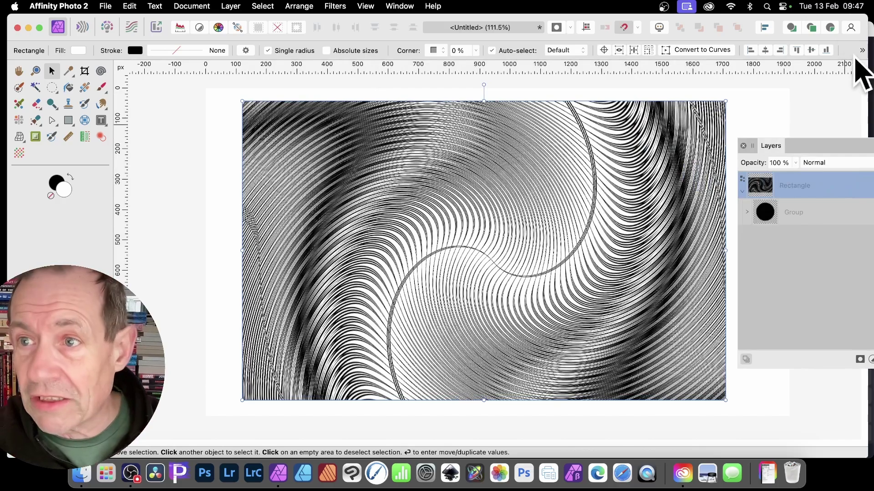
Turn off Lock Children and move the rectangle together with its nested group slightly upward.
{"action": "left_click", "coordinate": [863, 50]}
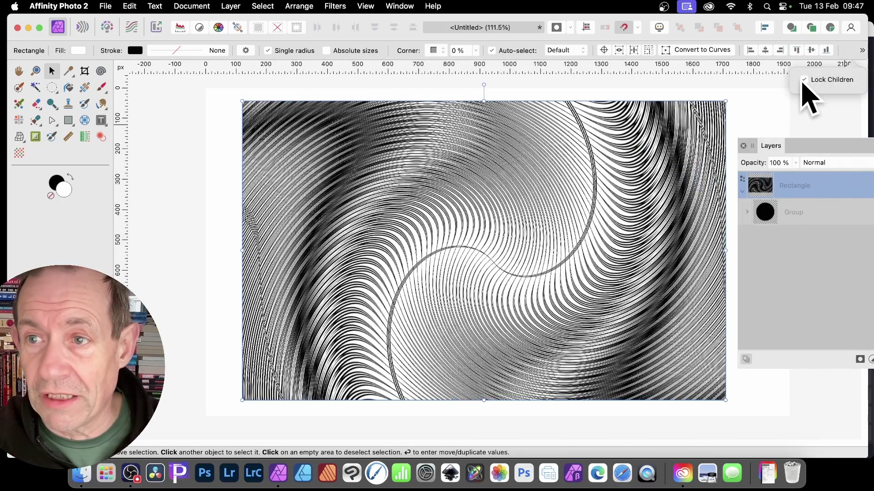
{"action": "mouse_move", "coordinate": [550, 218]}
{"action": "left_mouse_down"}
{"action": "mouse_move", "coordinate": [513, 195]}
{"action": "mouse_move", "coordinate": [626, 230]}
{"action": "mouse_move", "coordinate": [549, 205]}
{"action": "left_mouse_up"}
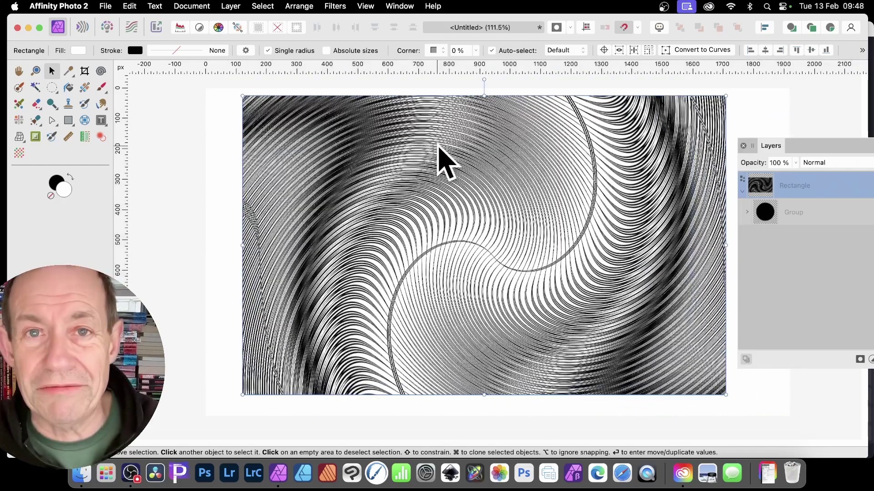
{"action": "left_click", "coordinate": [862, 50]}
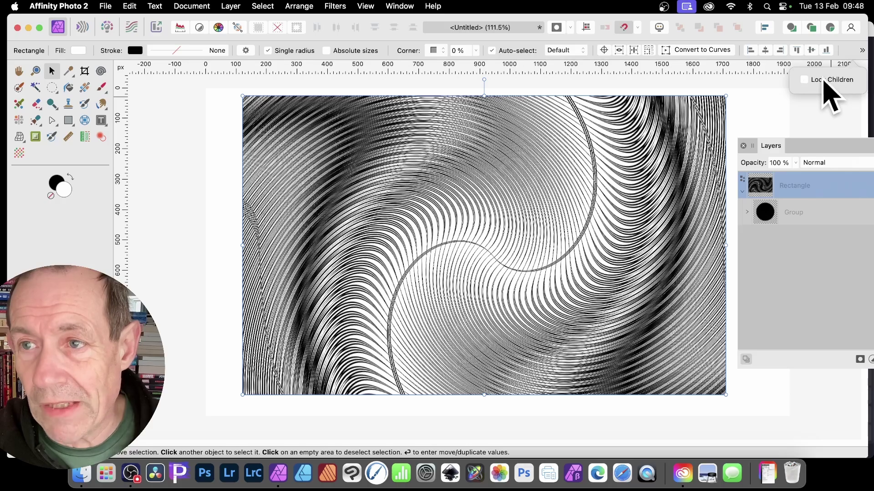
{"action": "left_click", "coordinate": [182, 144]}
Enlarge the rectangle with its nested group to about 1990 × 1150 px so it covers the whole canvas.
{"action": "left_click", "coordinate": [339, 141]}
{"action": "left_click_drag", "start_coordinate": [332, 128], "coordinate": [278, 107]}
{"action": "left_click_drag", "start_coordinate": [671, 375], "coordinate": [792, 424]}
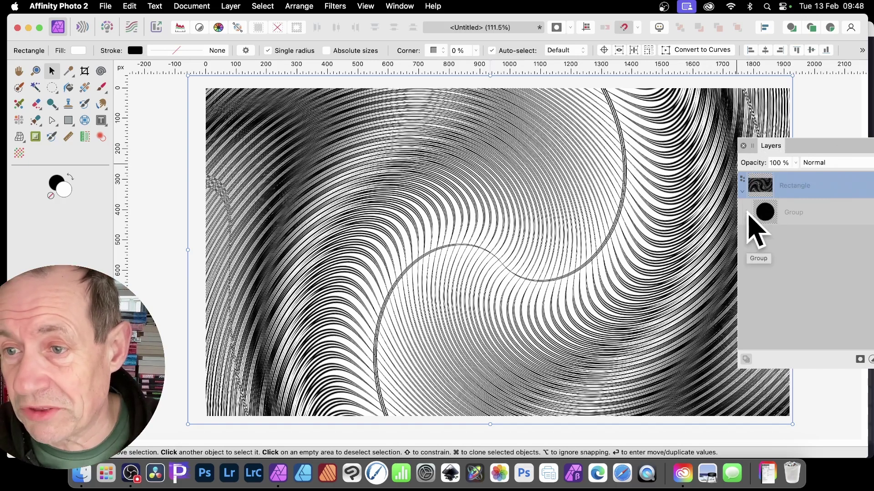
Try an angle of 245.3° in the Twirl live filter of the nested group's topmost pixel layer, undo it and close the filter settings.
{"action": "left_click", "coordinate": [747, 212]}
{"action": "left_click_drag", "start_coordinate": [813, 150], "coordinate": [615, 73]}
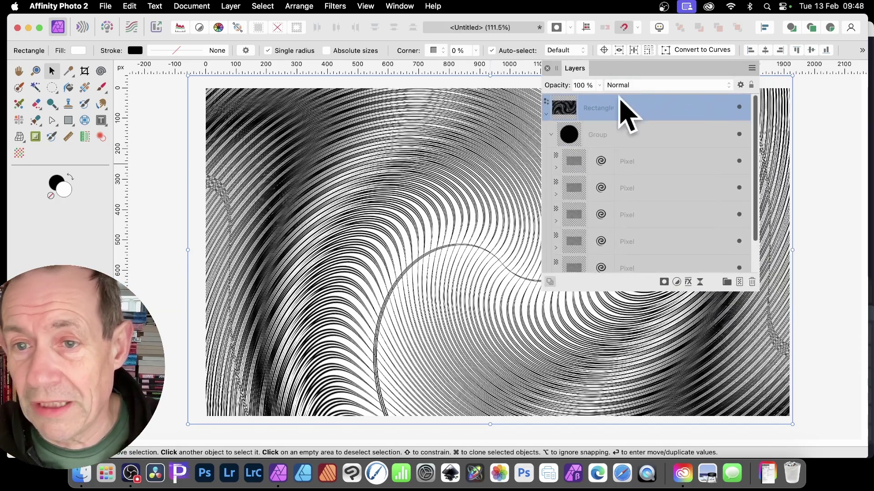
{"action": "left_click", "coordinate": [556, 167]}
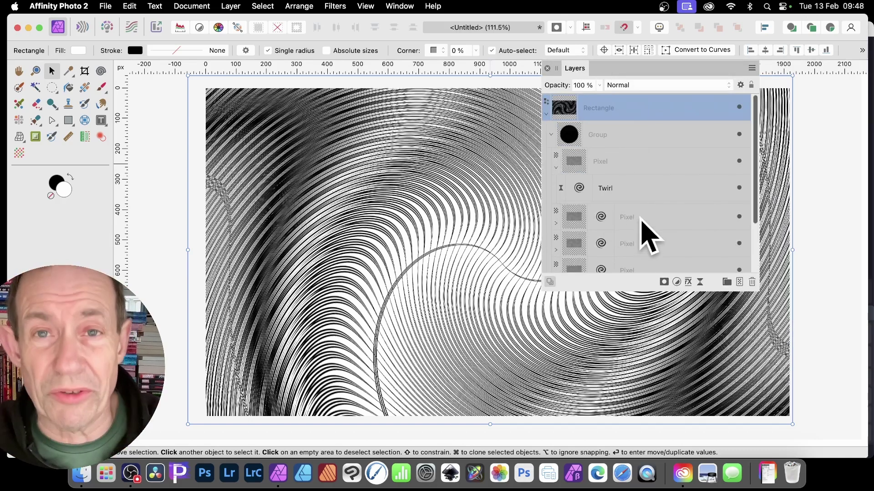
{"action": "left_click", "coordinate": [578, 188]}
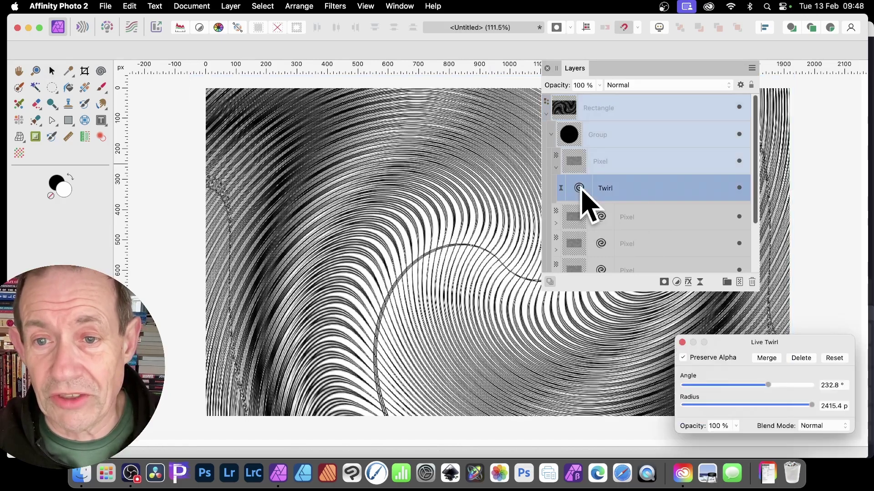
{"action": "left_click_drag", "start_coordinate": [781, 357], "coordinate": [662, 194]}
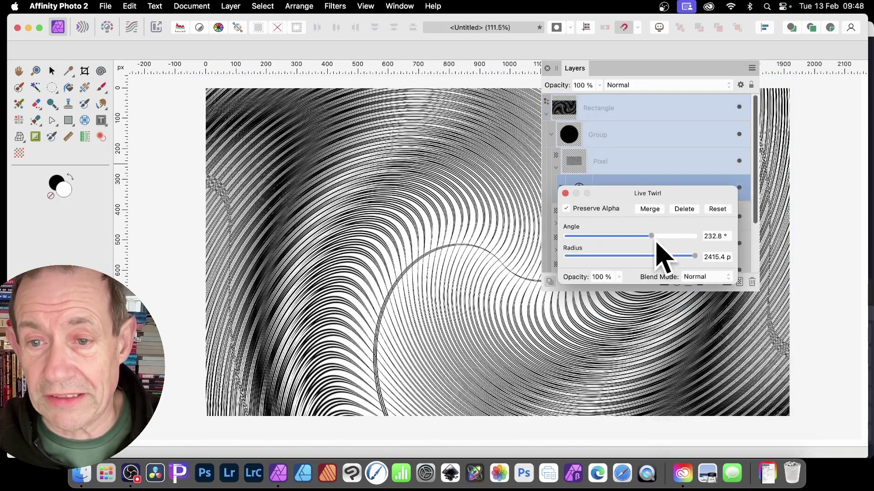
{"action": "left_click_drag", "start_coordinate": [654, 237], "coordinate": [657, 237]}
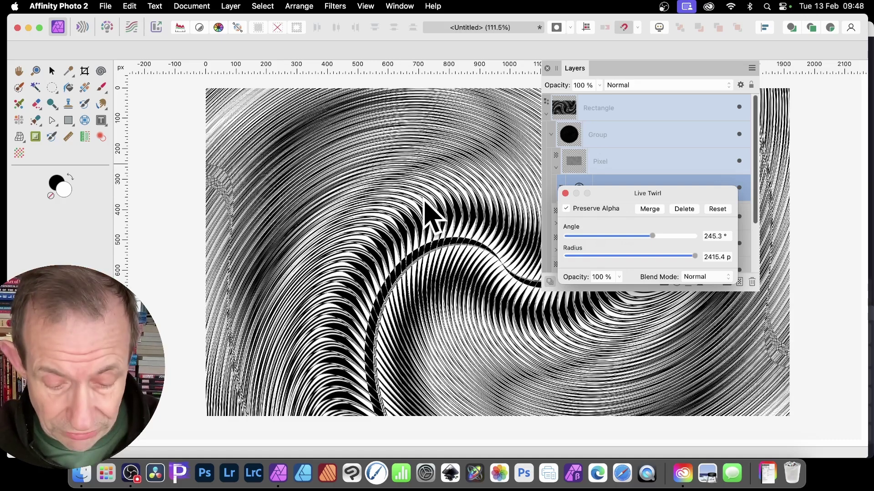
{"action": "key", "text": "super+z"}
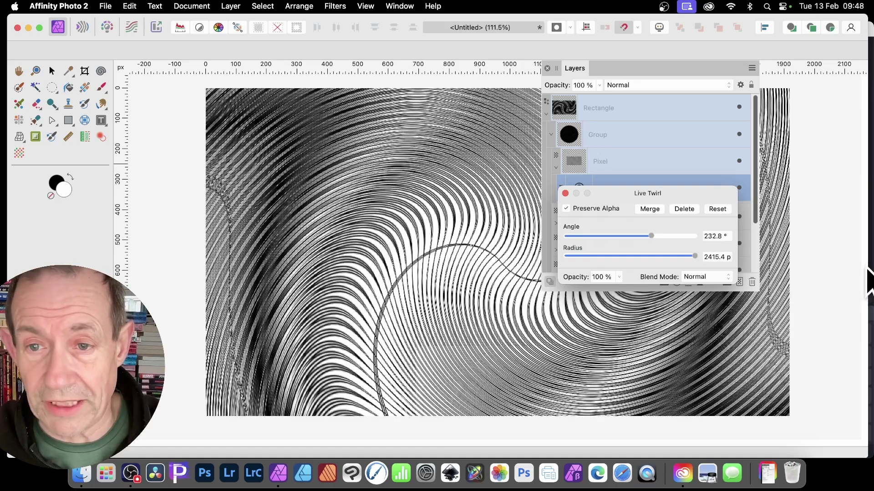
{"action": "left_click", "coordinate": [565, 194]}
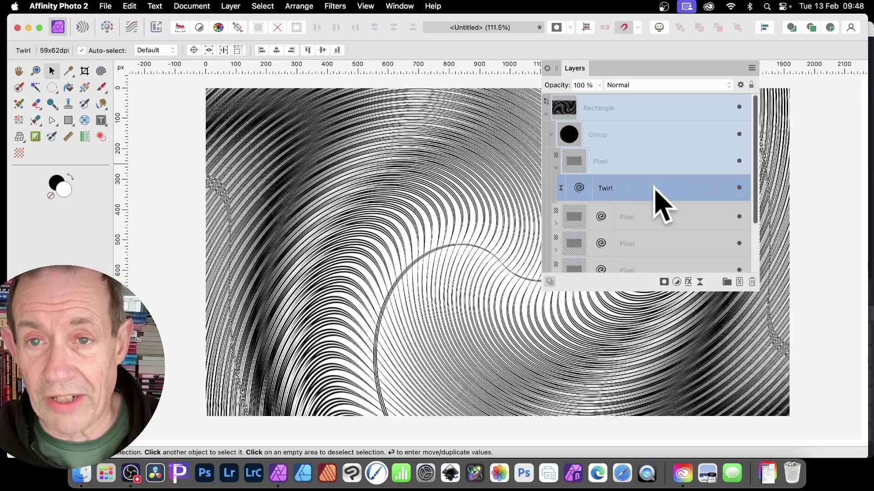
Select the rectangle layer and rasterise it with its nested group into a single pixel layer.
{"action": "left_click", "coordinate": [581, 114]}
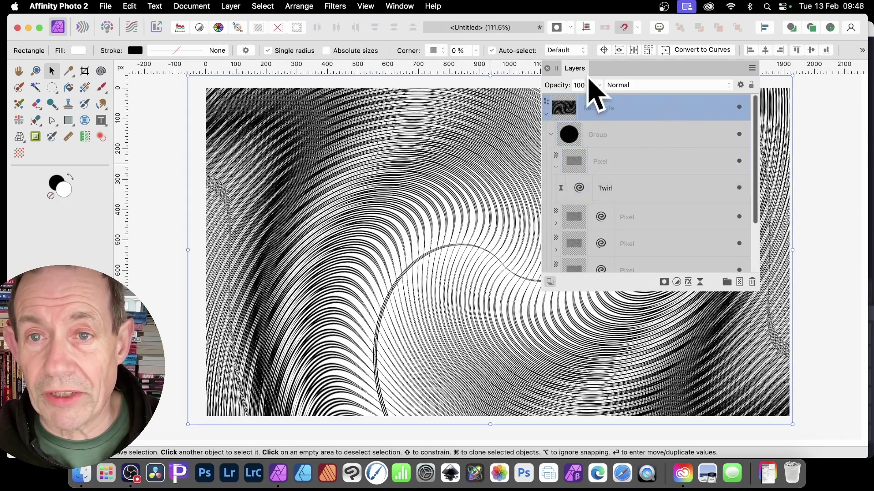
{"action": "left_click_drag", "start_coordinate": [583, 68], "coordinate": [788, 139]}
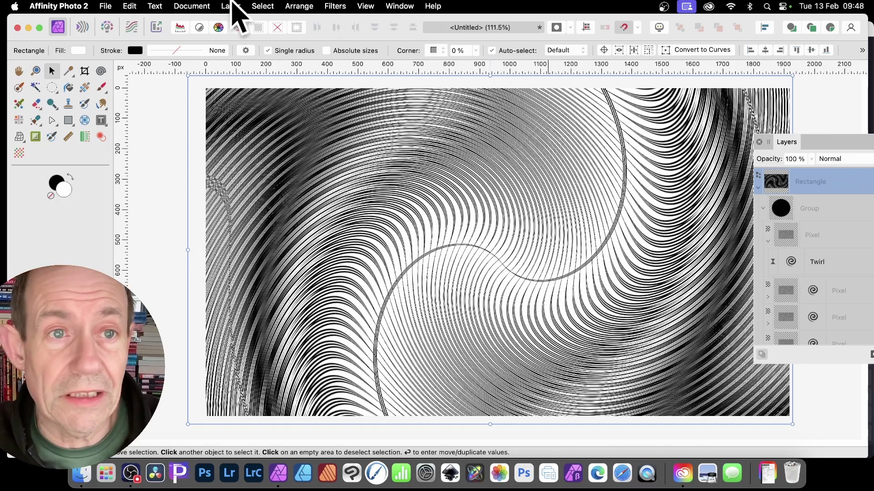
{"action": "left_click", "coordinate": [231, 6]}
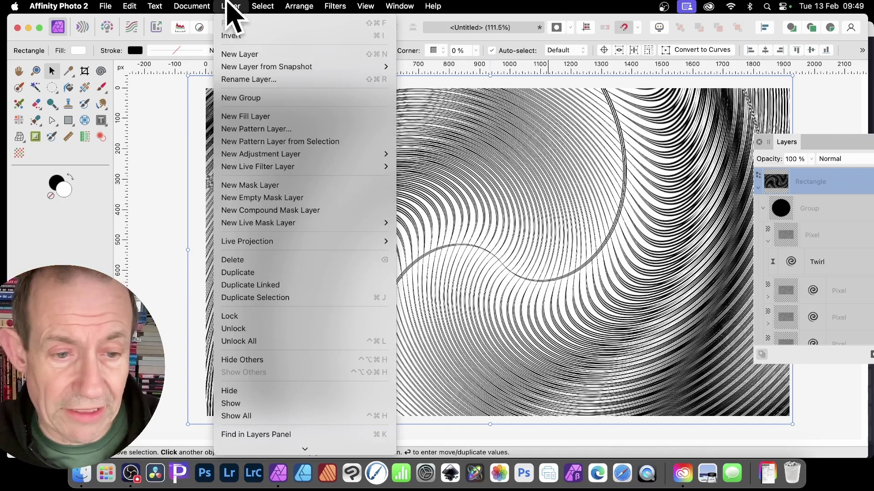
{"action": "scroll", "coordinate": [267, 361], "scroll_direction": "down", "scroll_amount": 5}
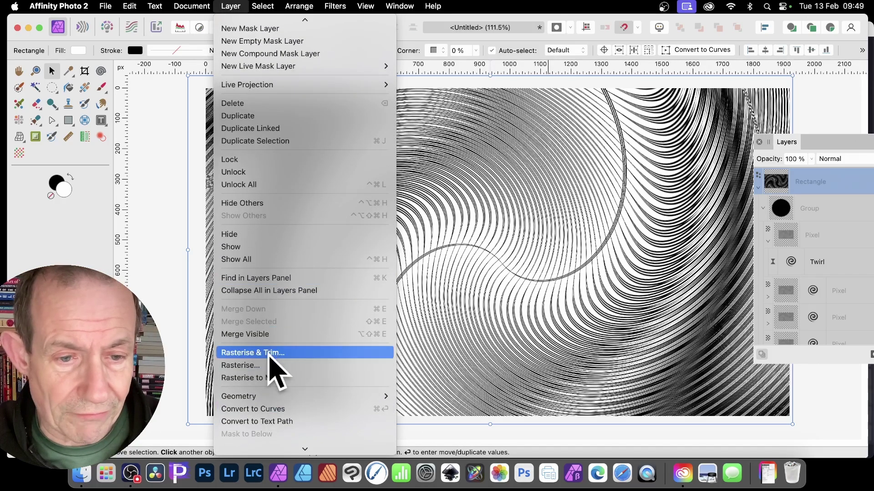
{"action": "left_click", "coordinate": [265, 368]}
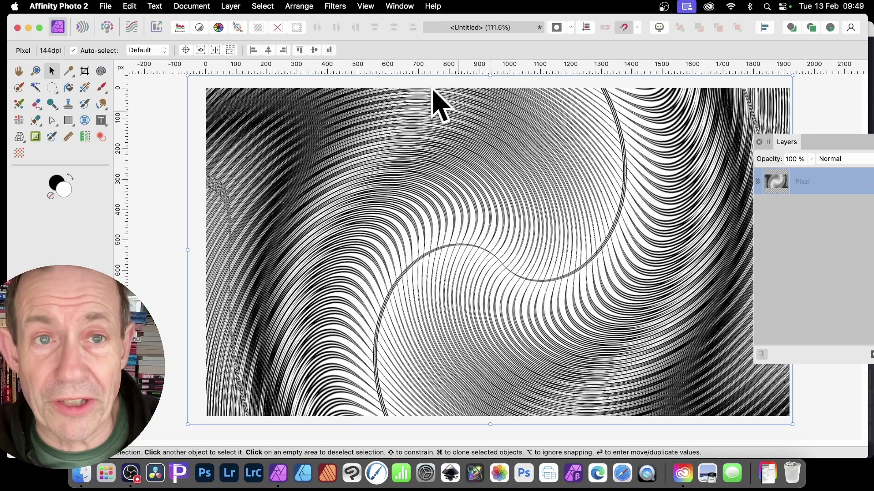
{"action": "left_click", "coordinate": [339, 6]}
{"action": "mouse_move", "coordinate": [248, 9]}
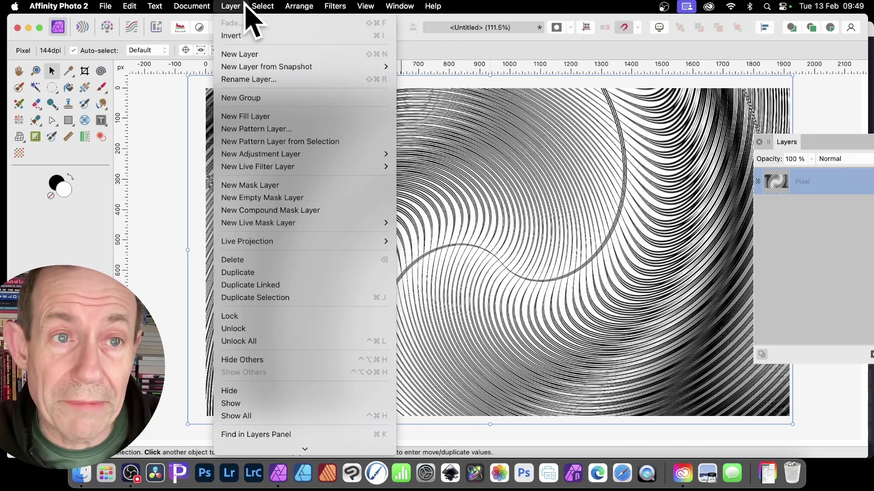
{"action": "mouse_move", "coordinate": [260, 167]}
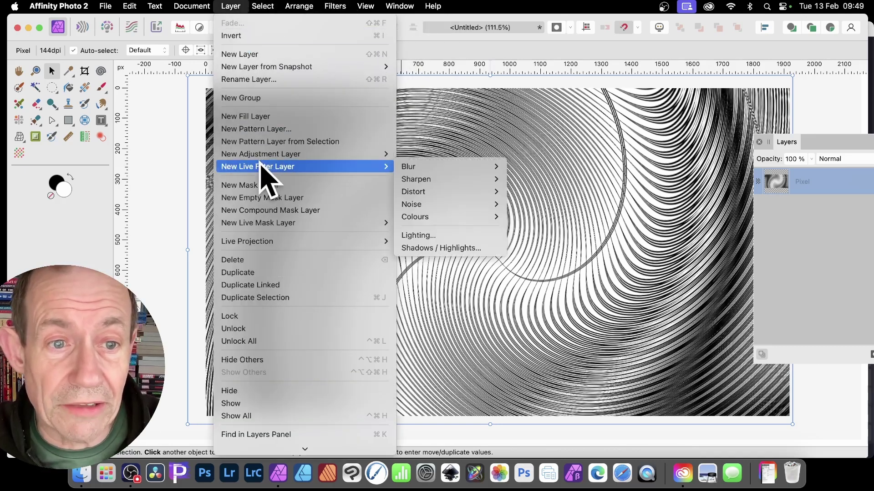
{"action": "mouse_move", "coordinate": [465, 193]}
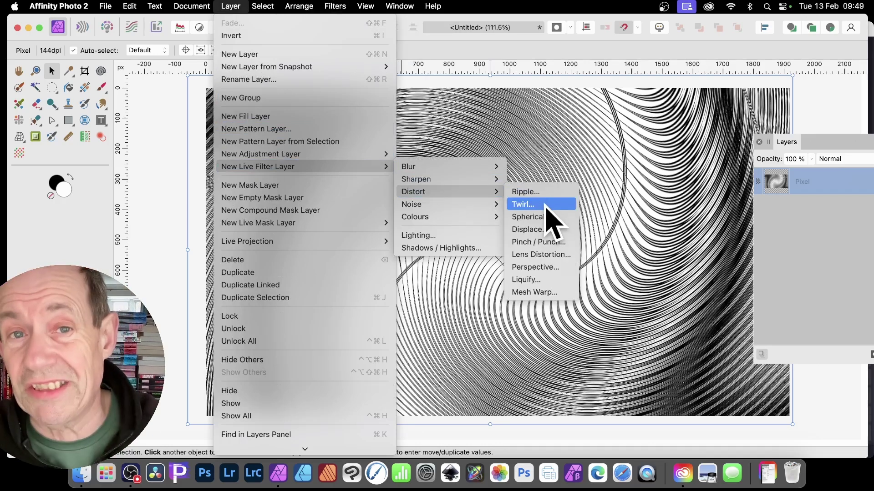
{"action": "left_click", "coordinate": [650, 59]}
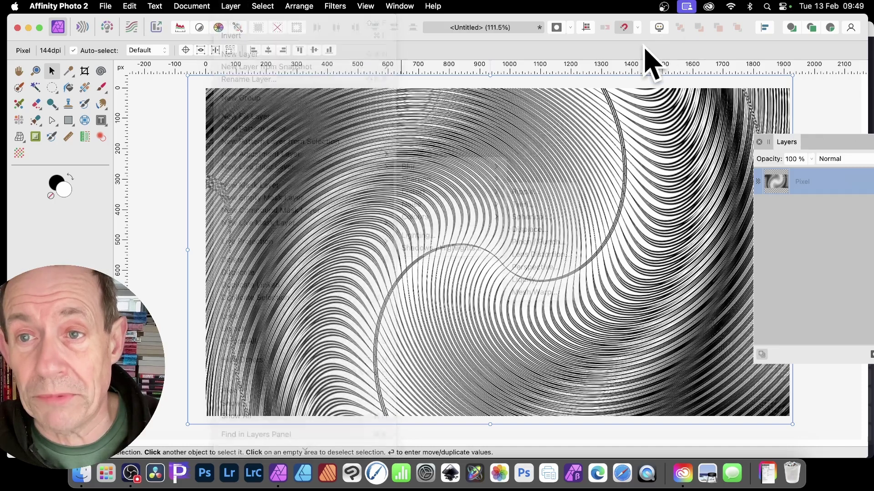